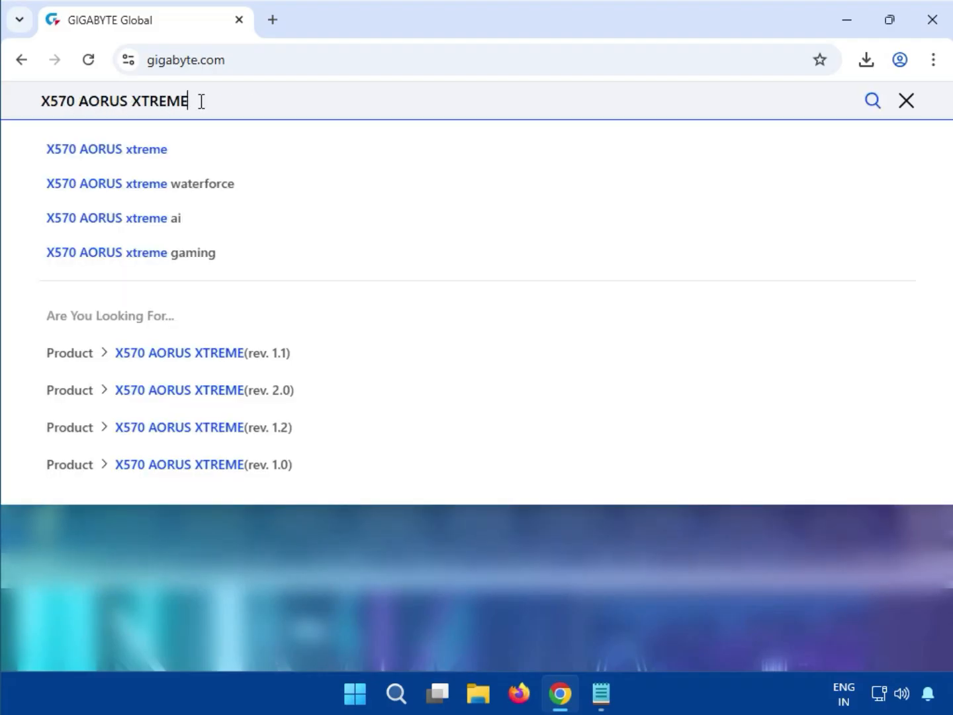
Step: Search the GIGABYTE site for X570 AORUS XTREME and filter the results to products
key(Return)
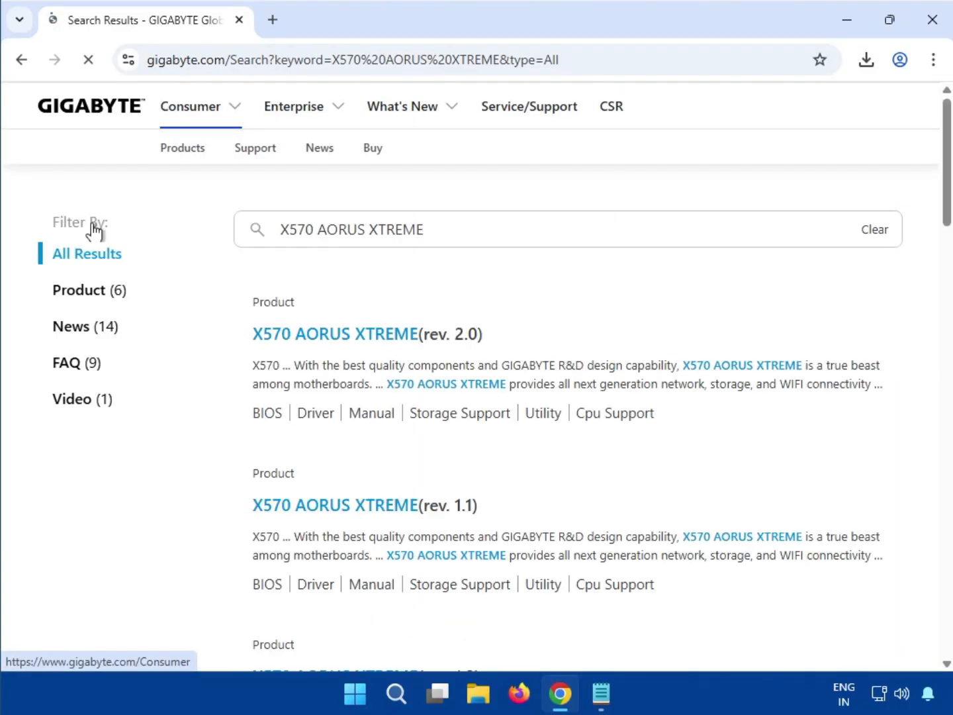
click(90, 297)
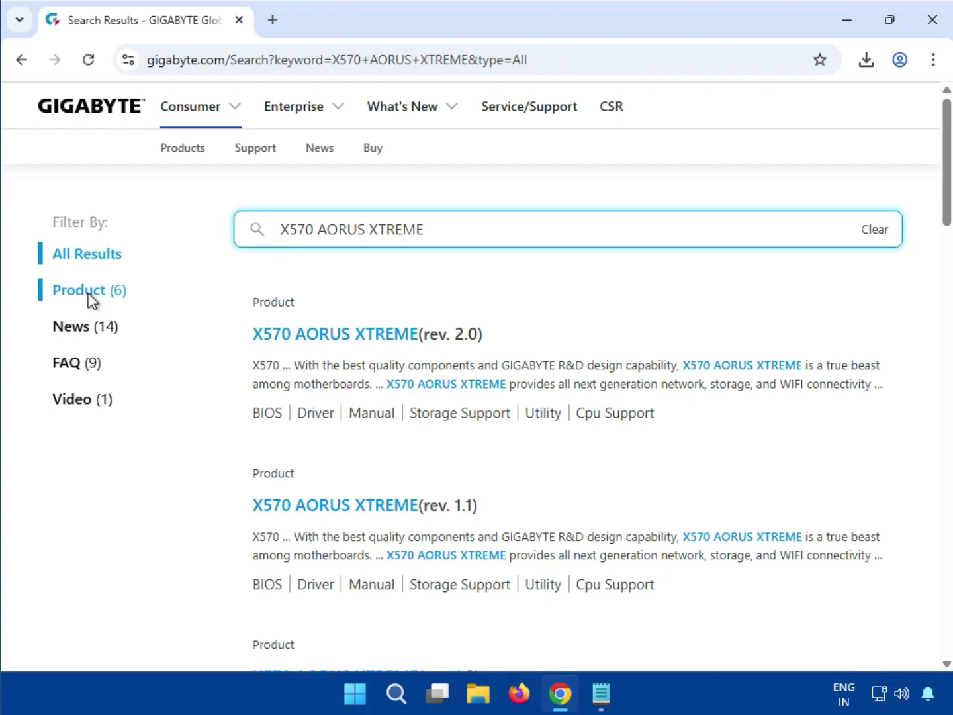
click(90, 294)
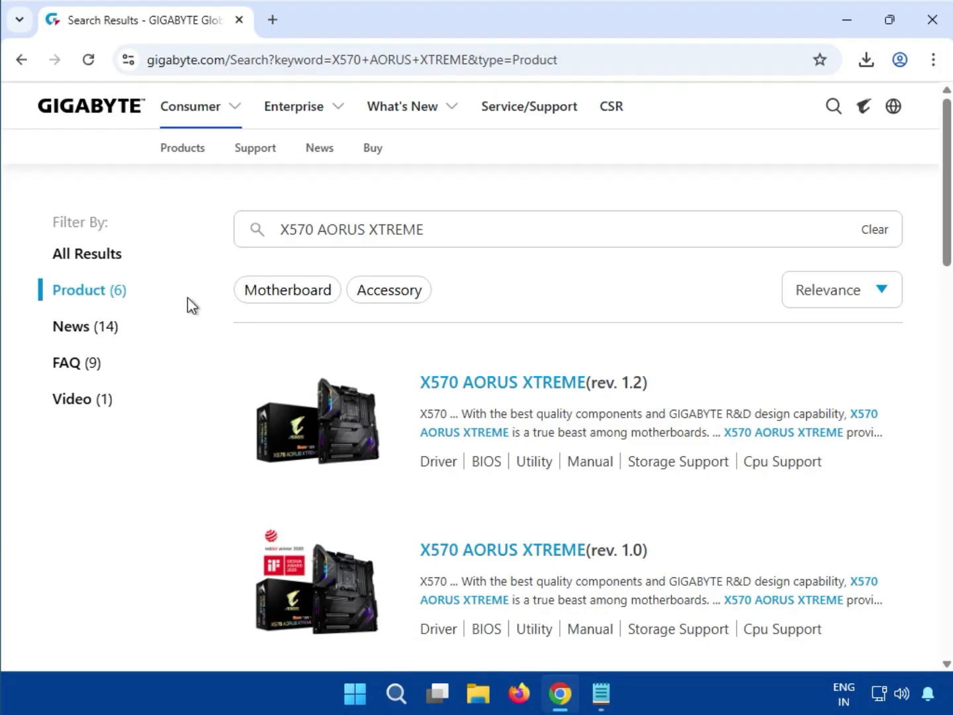
Step: Open the X570 AORUS XTREME (rev. 1.2) product page and go to its support downloads
scroll(546, 432, down, 5)
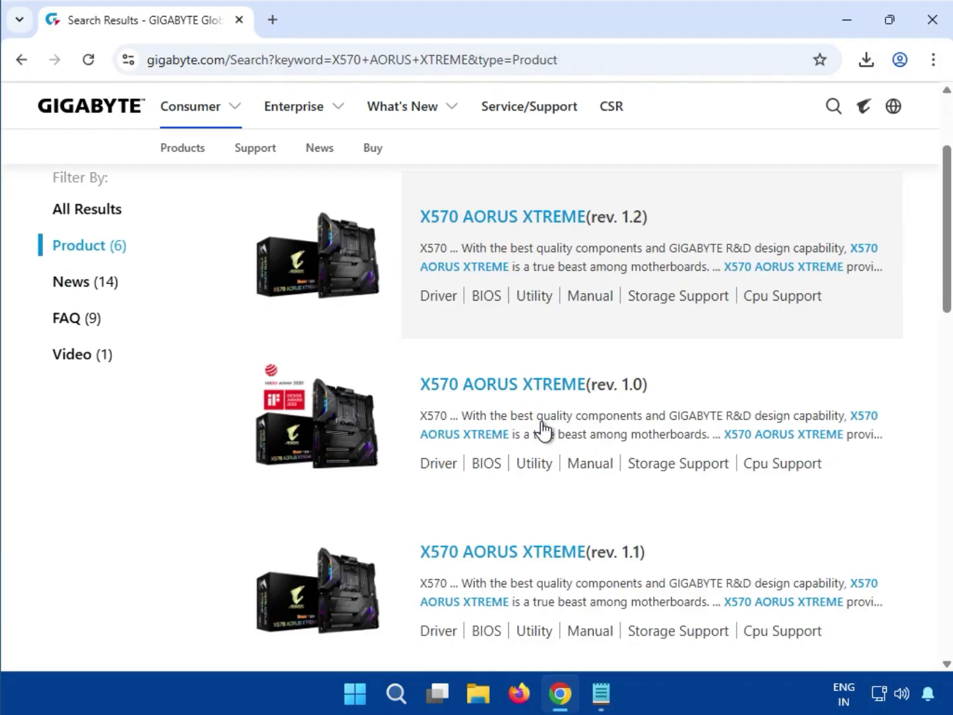
scroll(548, 542, down, 2)
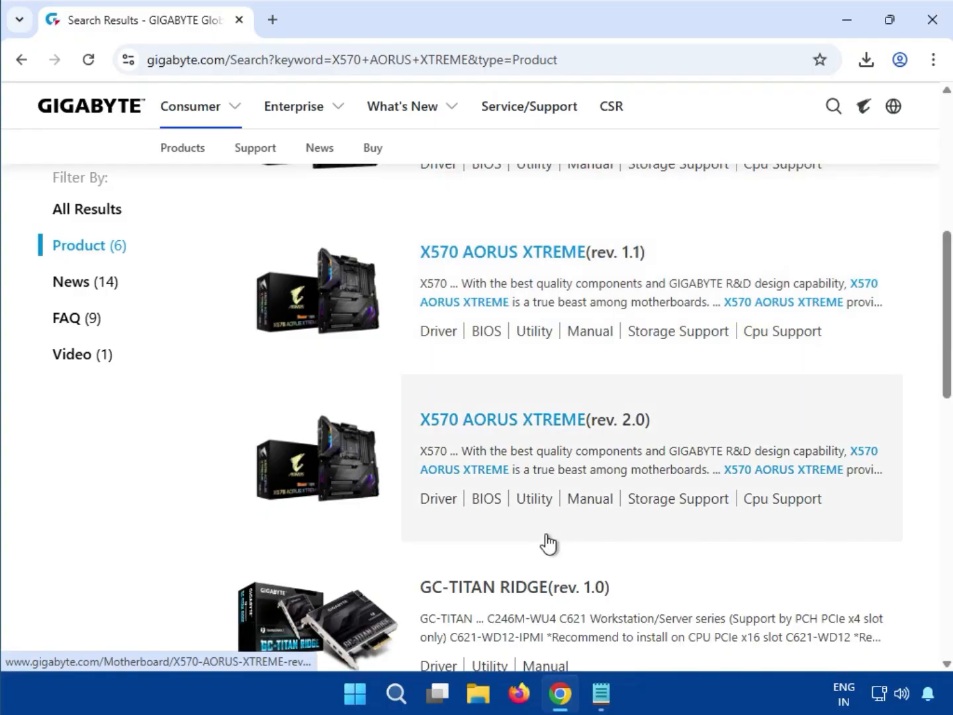
scroll(549, 543, up, 6)
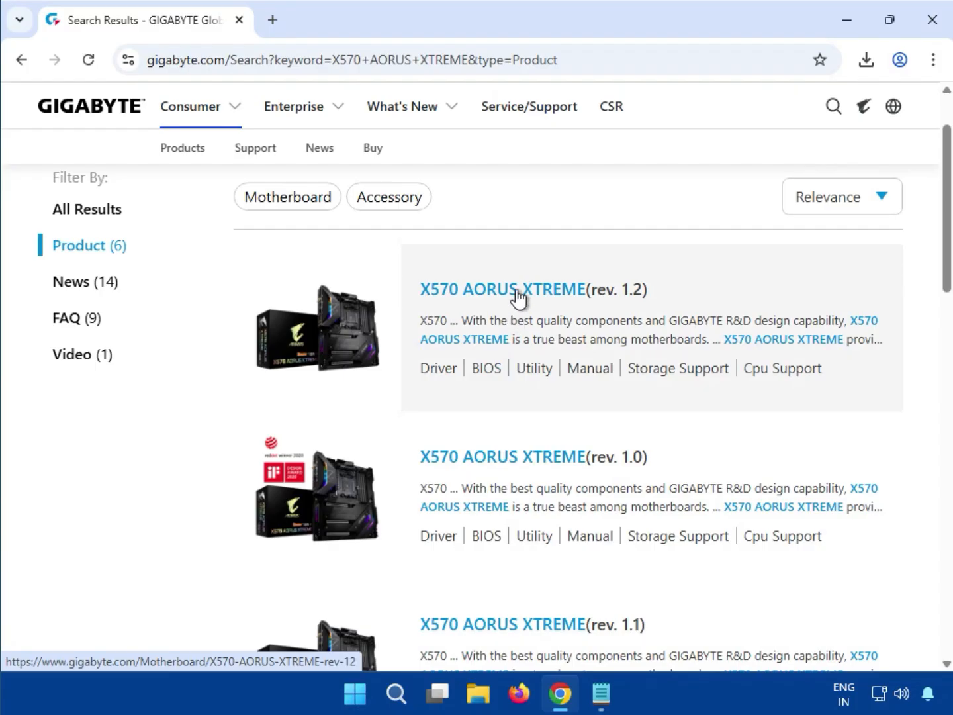
click(518, 295)
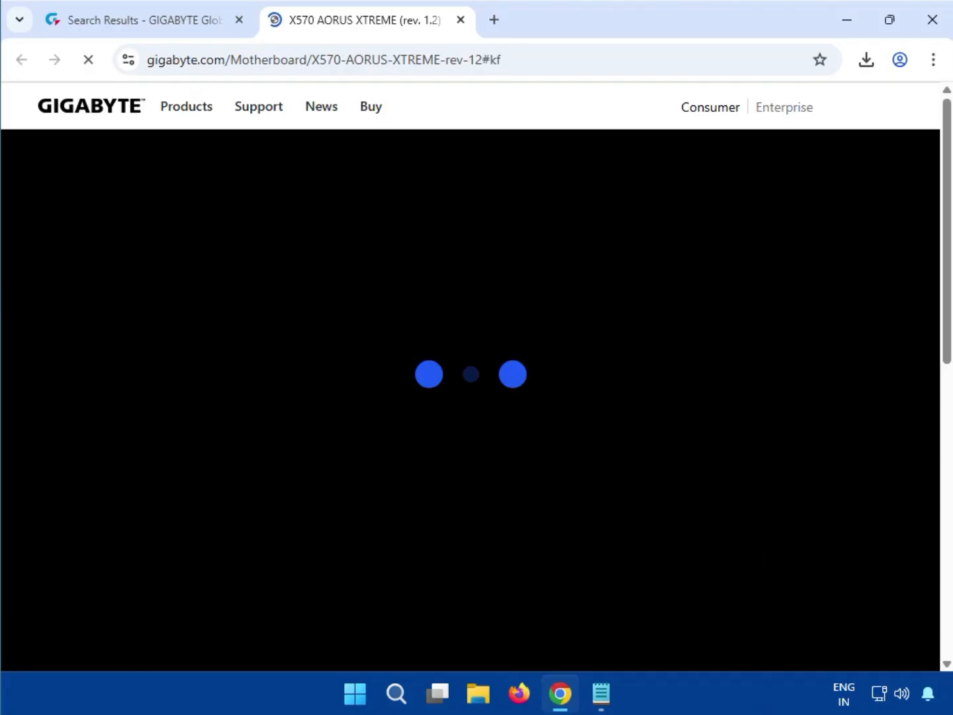
click(603, 346)
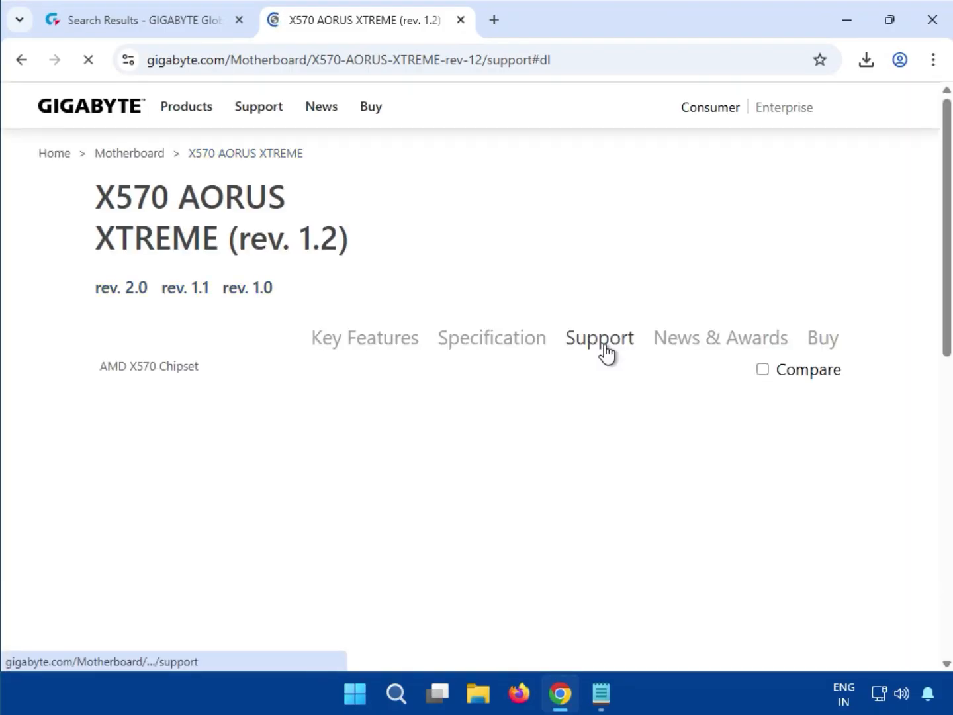
click(605, 352)
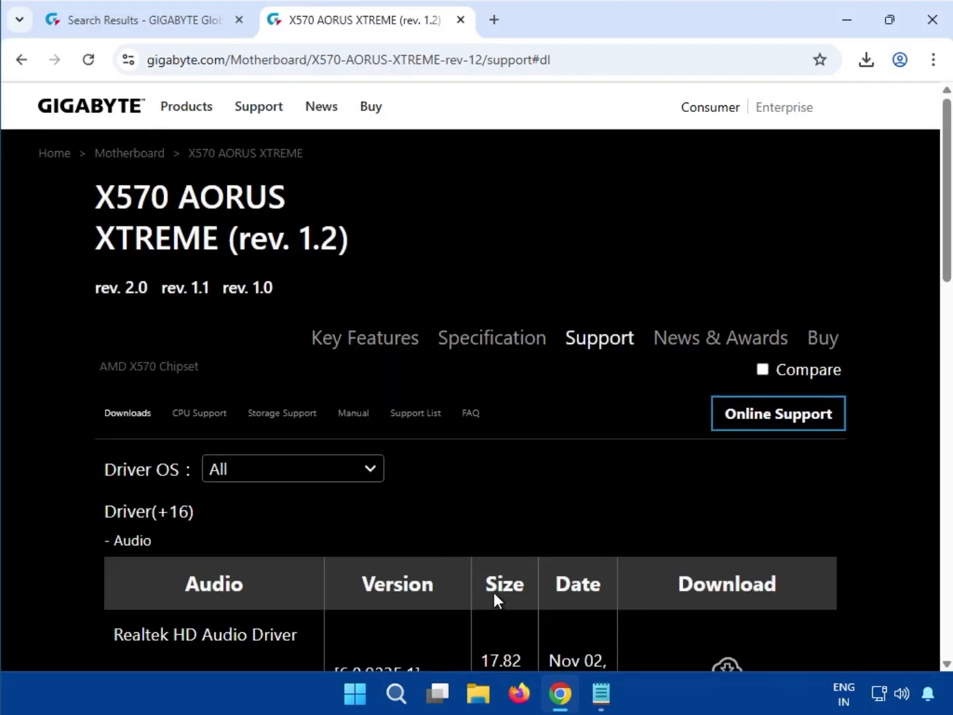
Step: Set the driver operating system to Windows 11 64bit
click(368, 457)
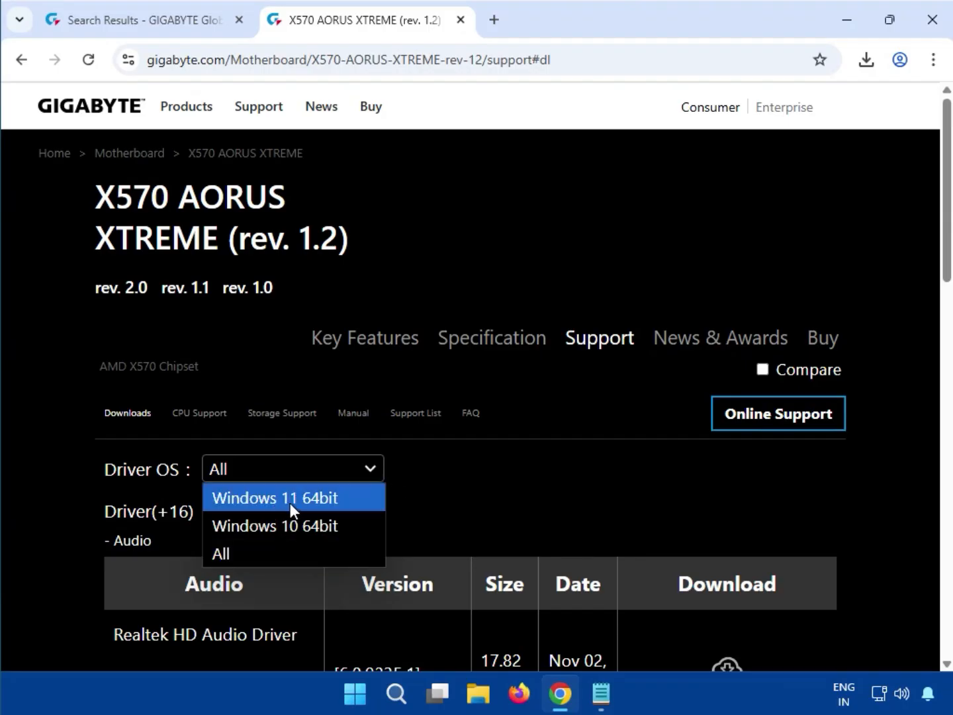
click(363, 495)
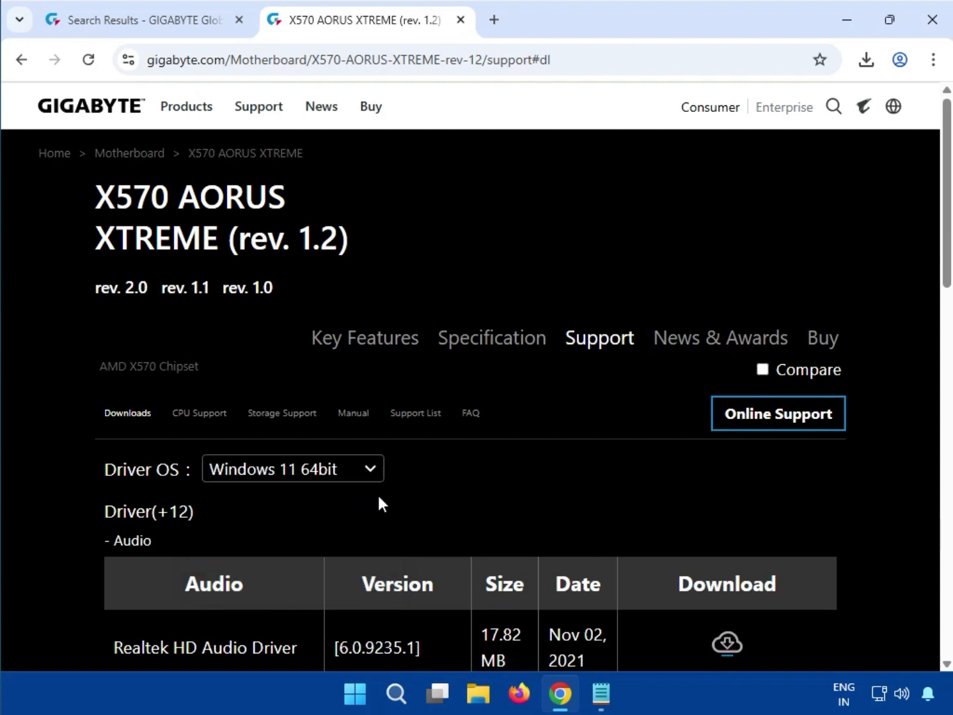
scroll(889, 533, down, 5)
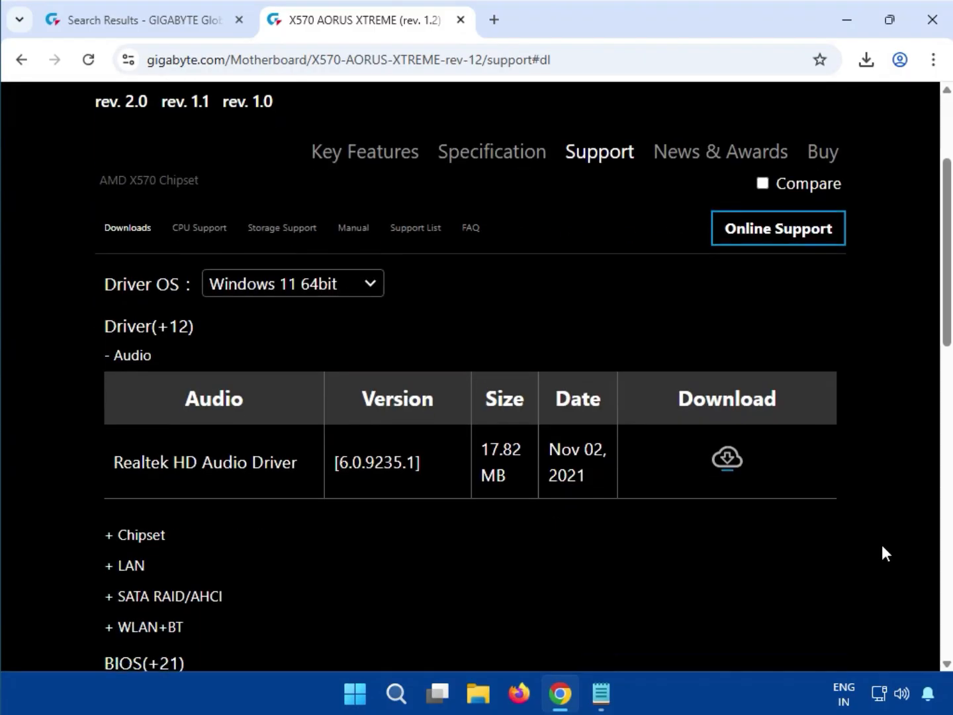
scroll(328, 466, up, 5)
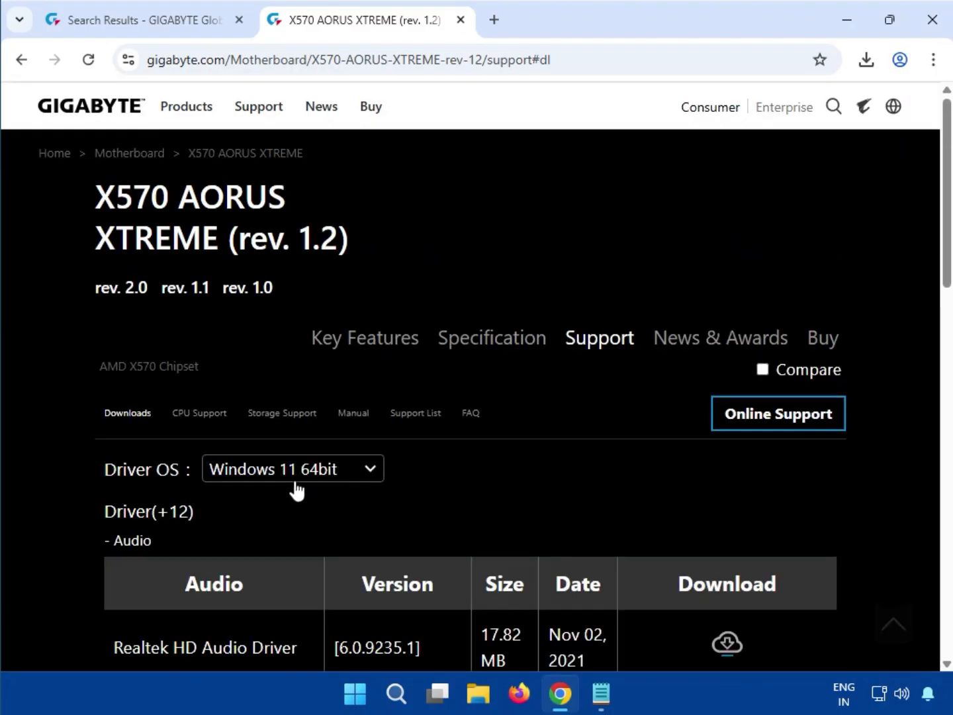
Step: Expand the Audio driver section and download the Realtek HD Audio Driver
scroll(165, 526, down, 1)
drag(153, 448, 119, 444)
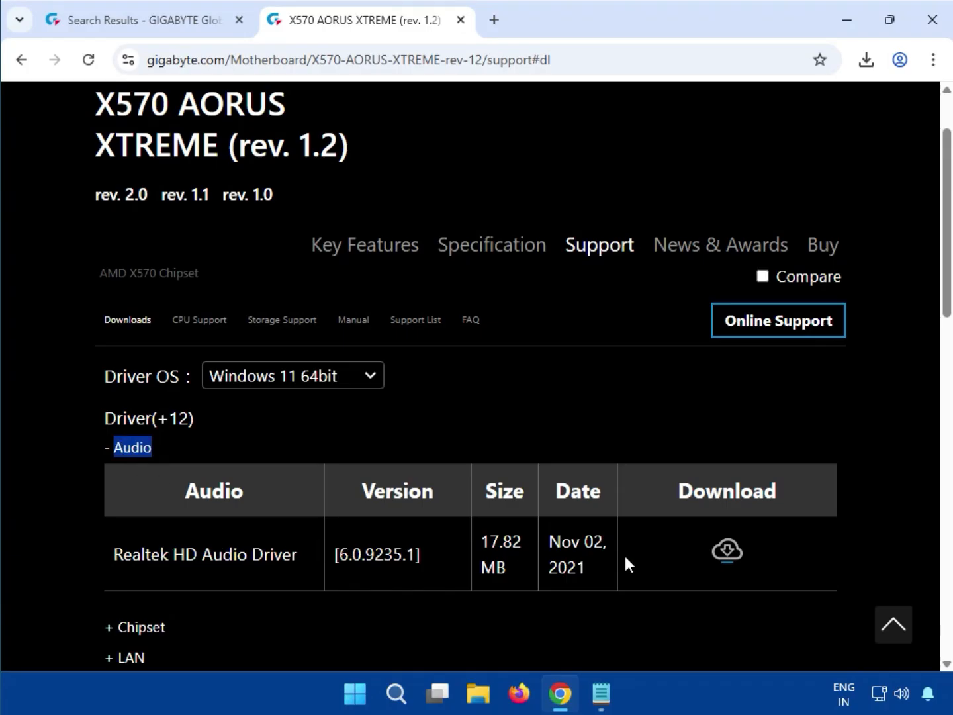
click(770, 630)
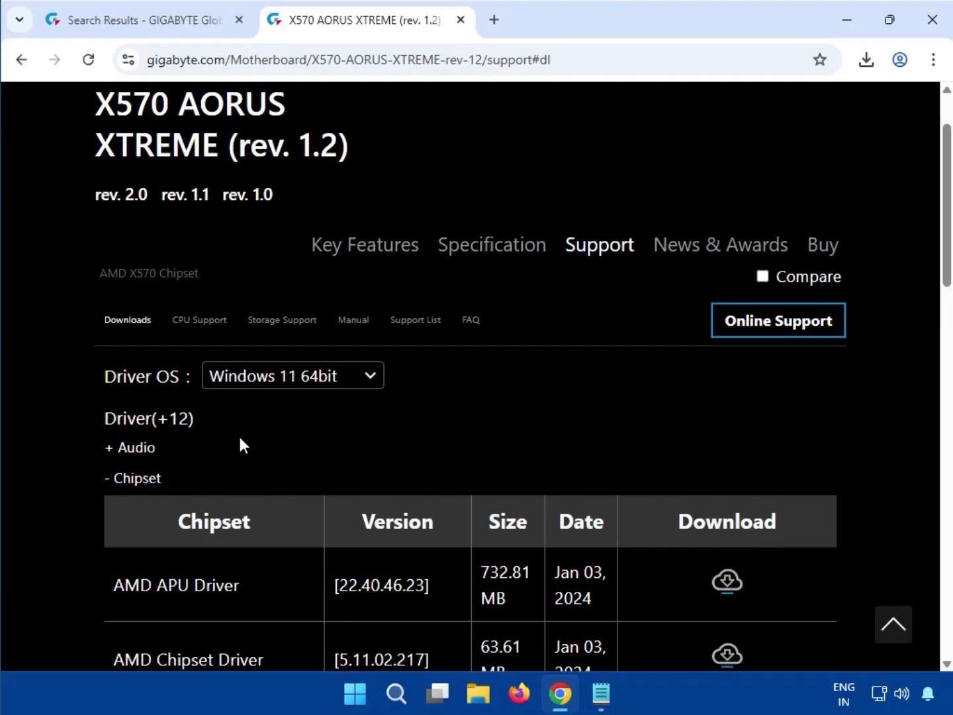
click(145, 447)
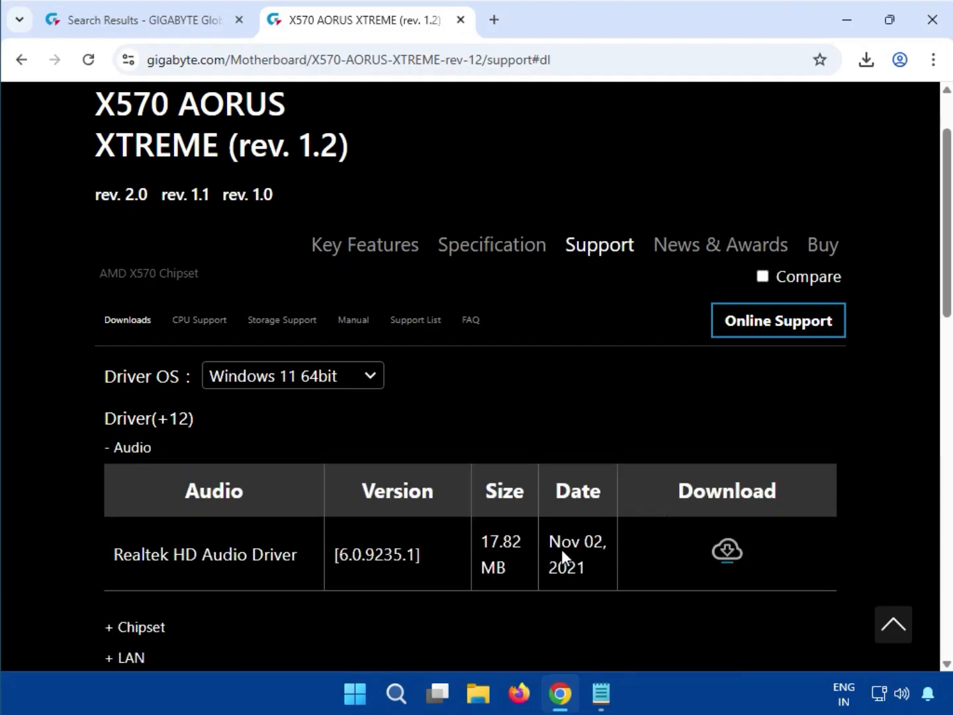
click(729, 549)
Step: Run mb_driver_612_realtekdch_6.0.9235.1.exe from the downloaded archive, allow it to make changes, and close the archive
click(856, 72)
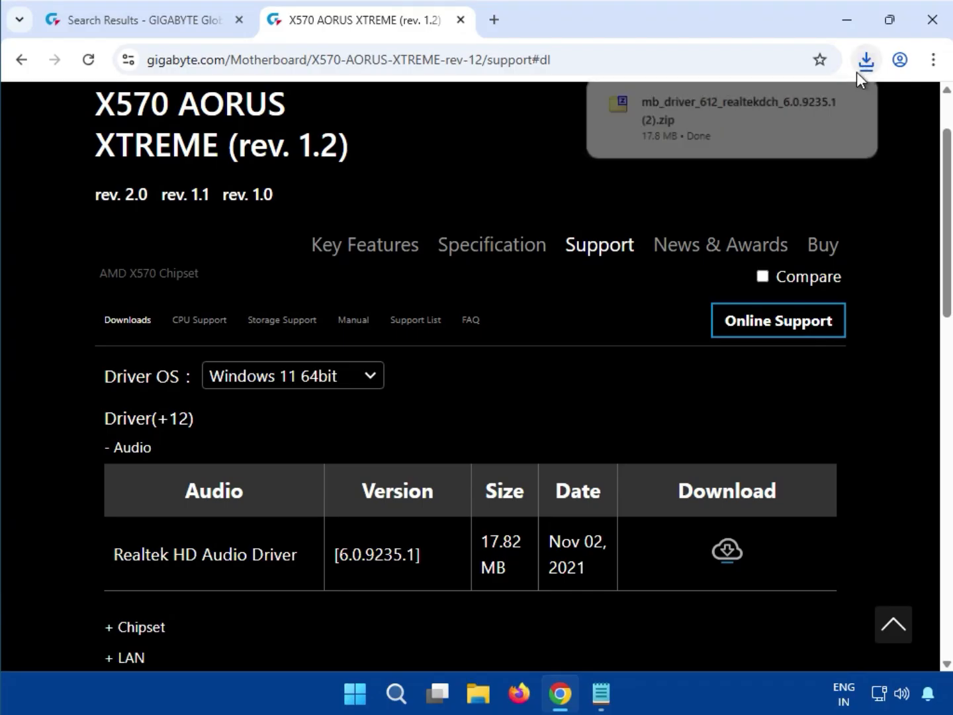
click(732, 111)
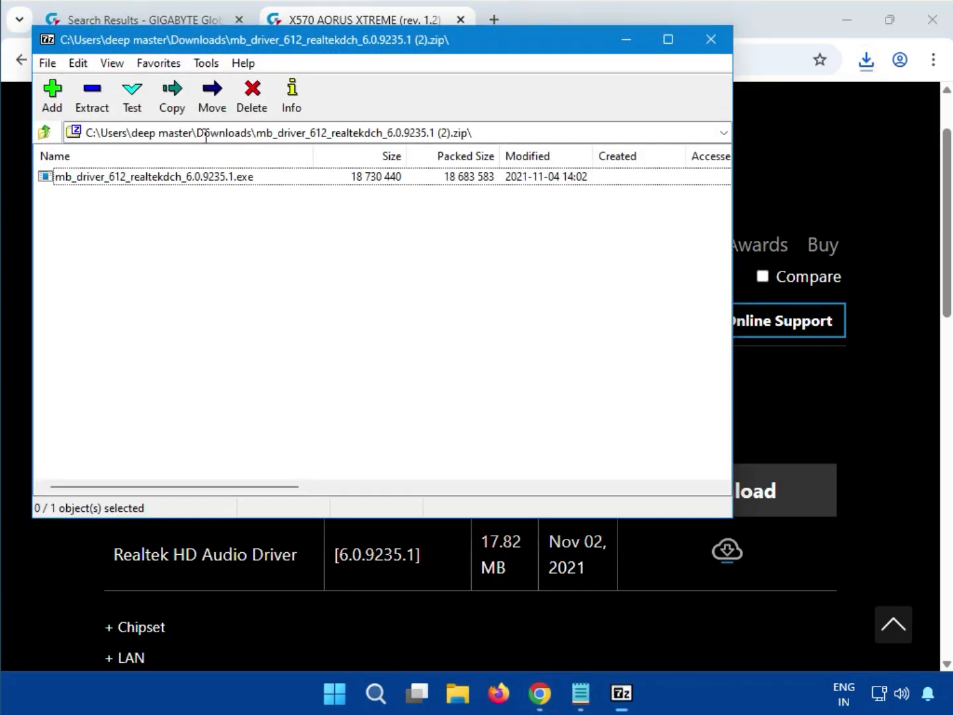
double_click(114, 176)
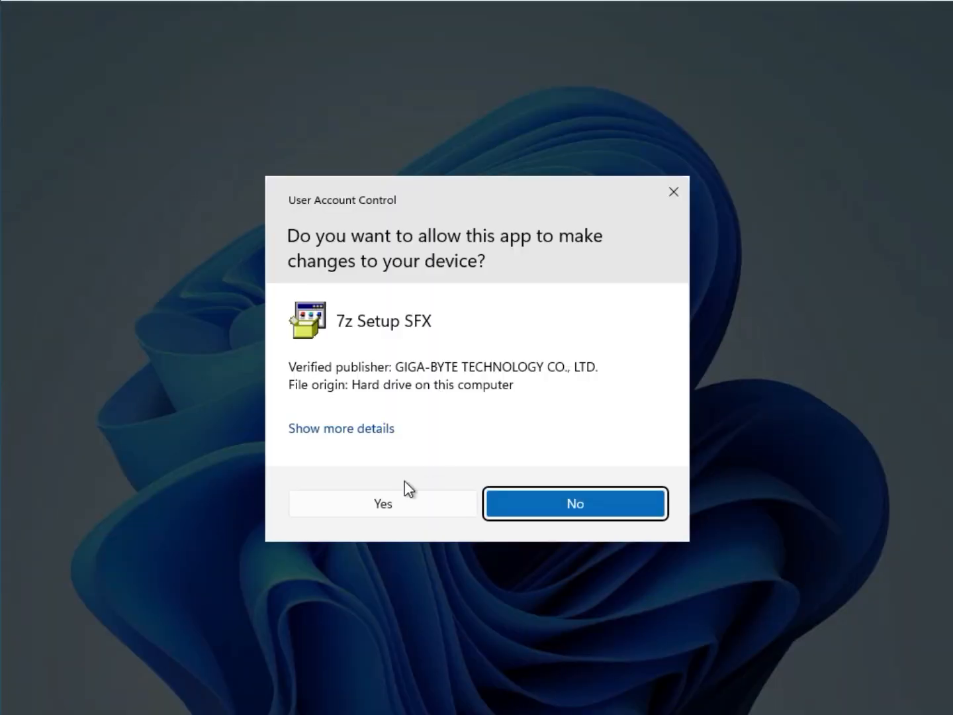
click(394, 504)
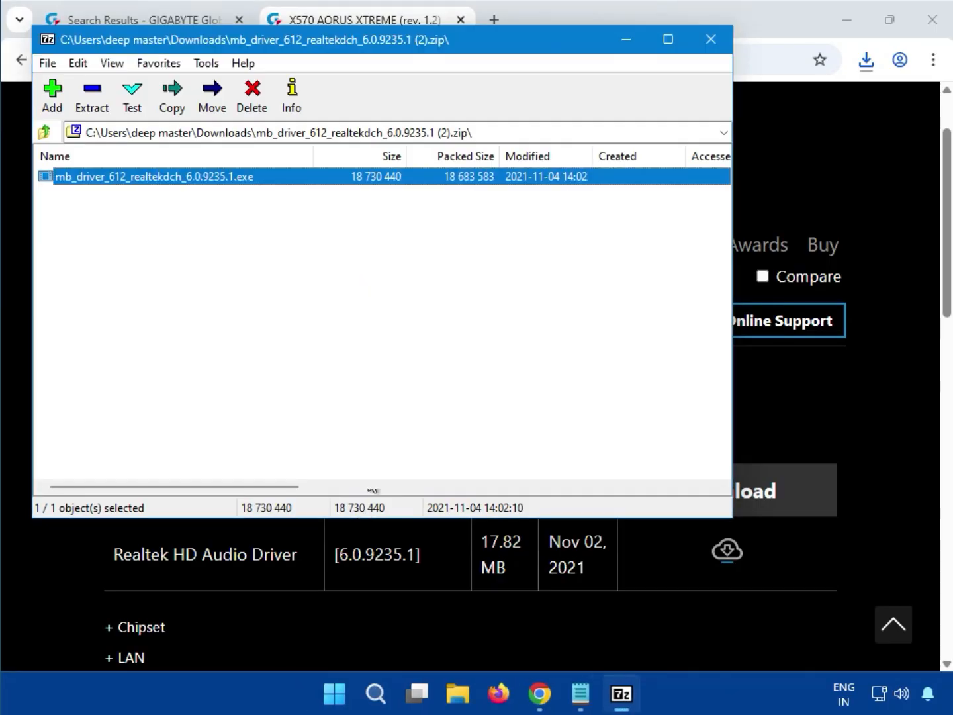
click(711, 40)
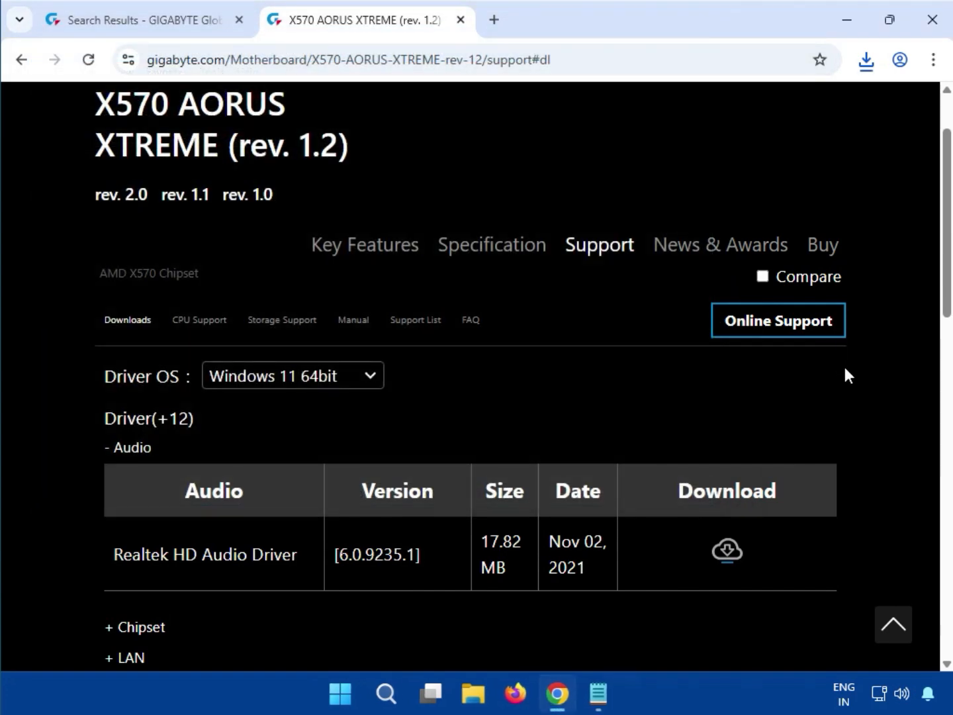
Step: Expand the Chipset driver section and download the AMD Chipset Driver version 5.11.02.217
scroll(857, 396, down, 4)
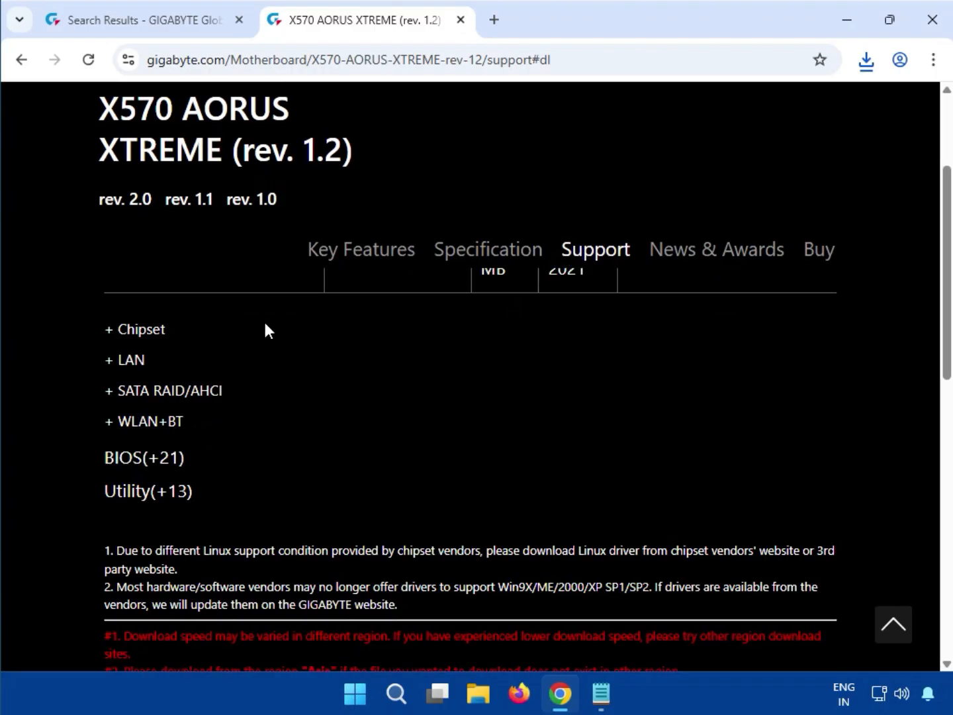
drag(171, 329, 123, 329)
click(122, 329)
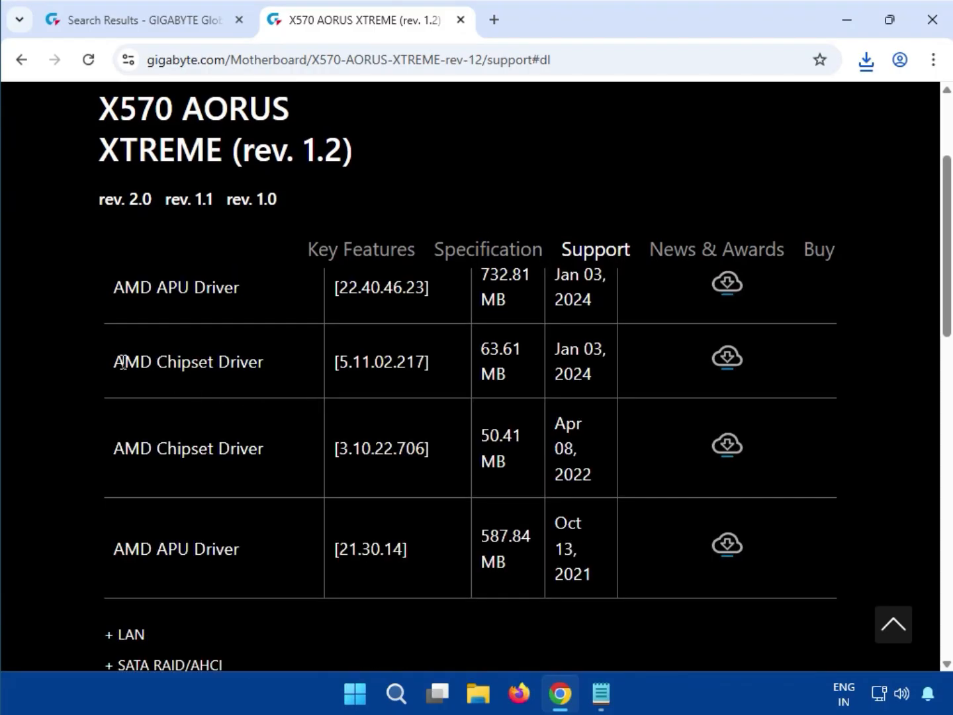
drag(116, 362, 259, 371)
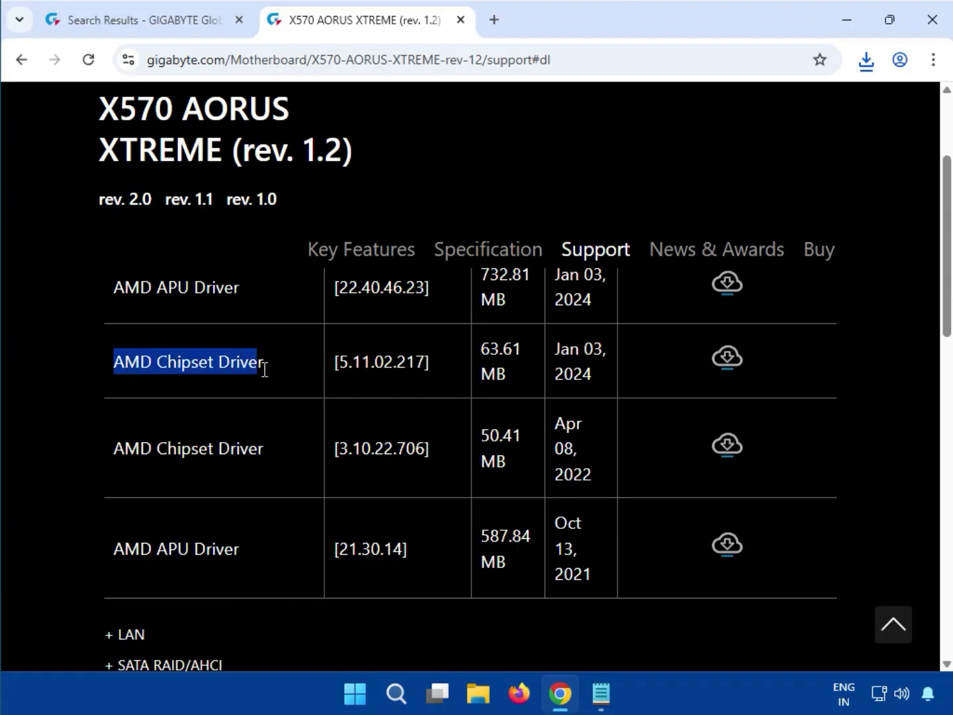
click(723, 361)
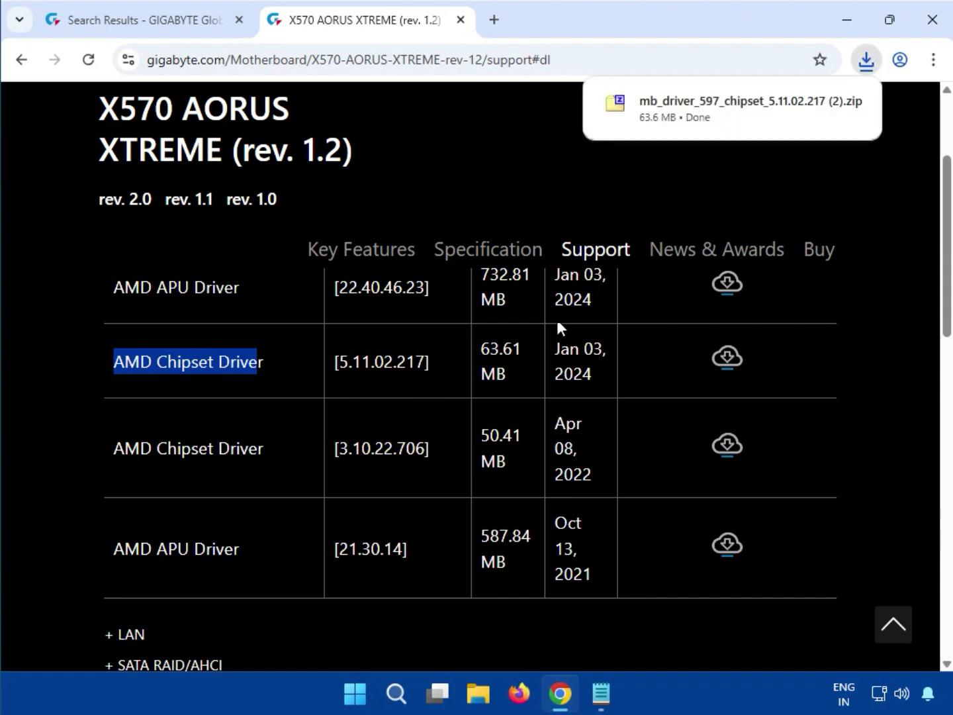
Step: Try to install the AMD chipset driver by running mb_driver_597_chipset_5.11.02.217.exe from the downloaded archive, and close the archive
click(693, 98)
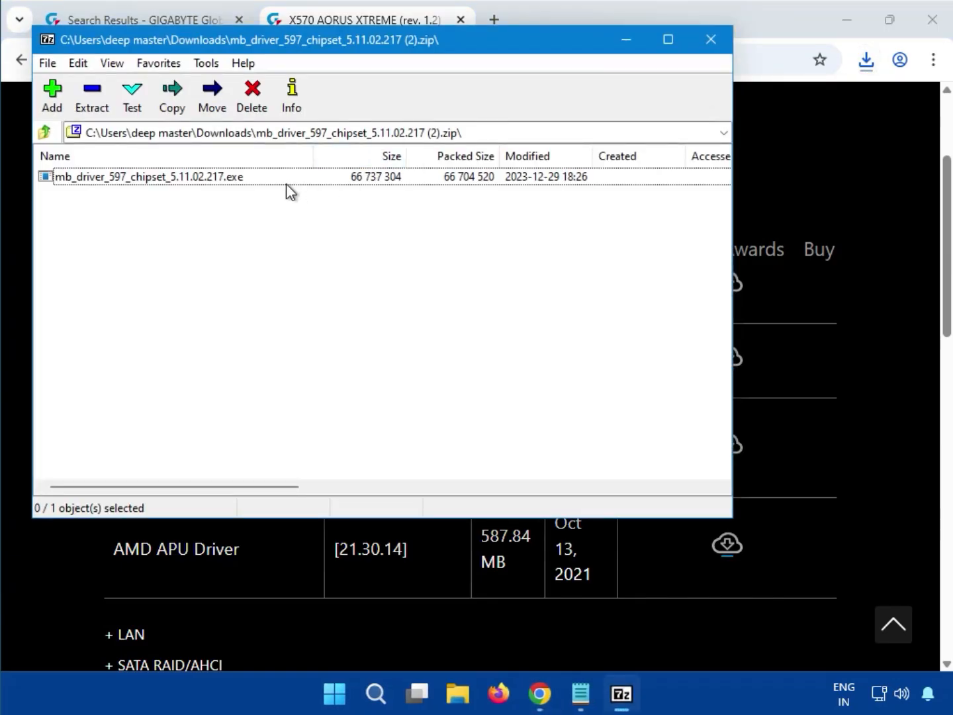
double_click(231, 178)
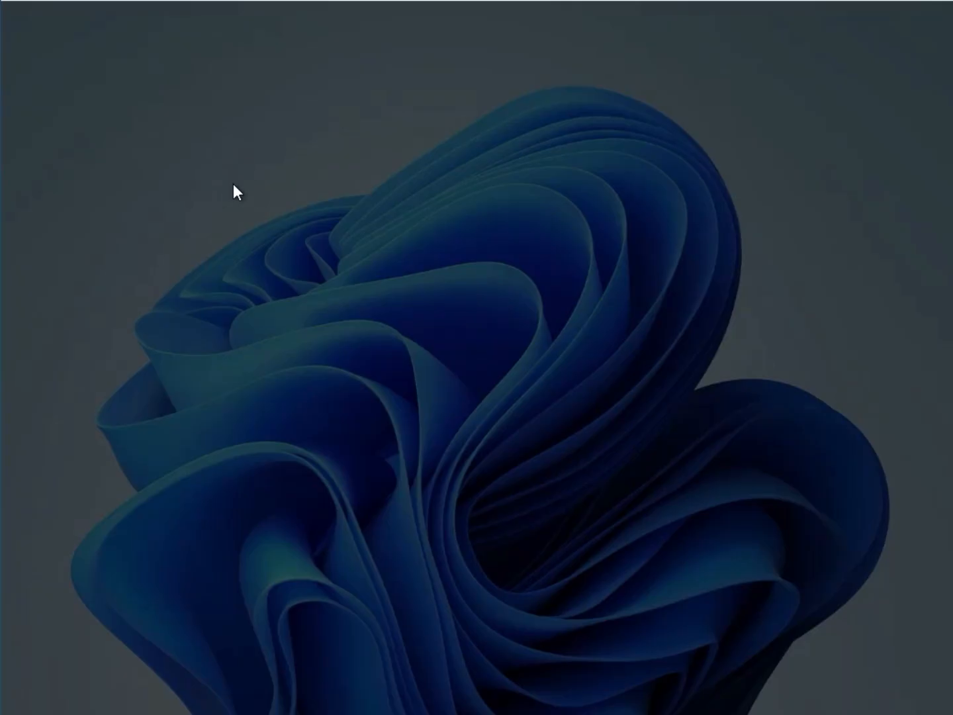
click(360, 498)
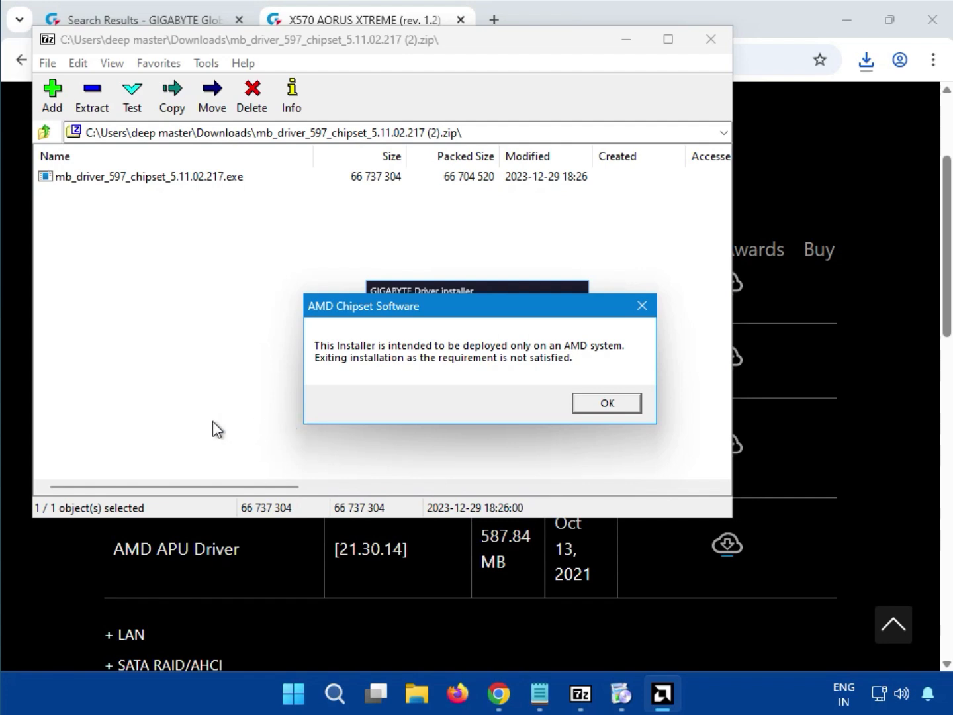
click(611, 409)
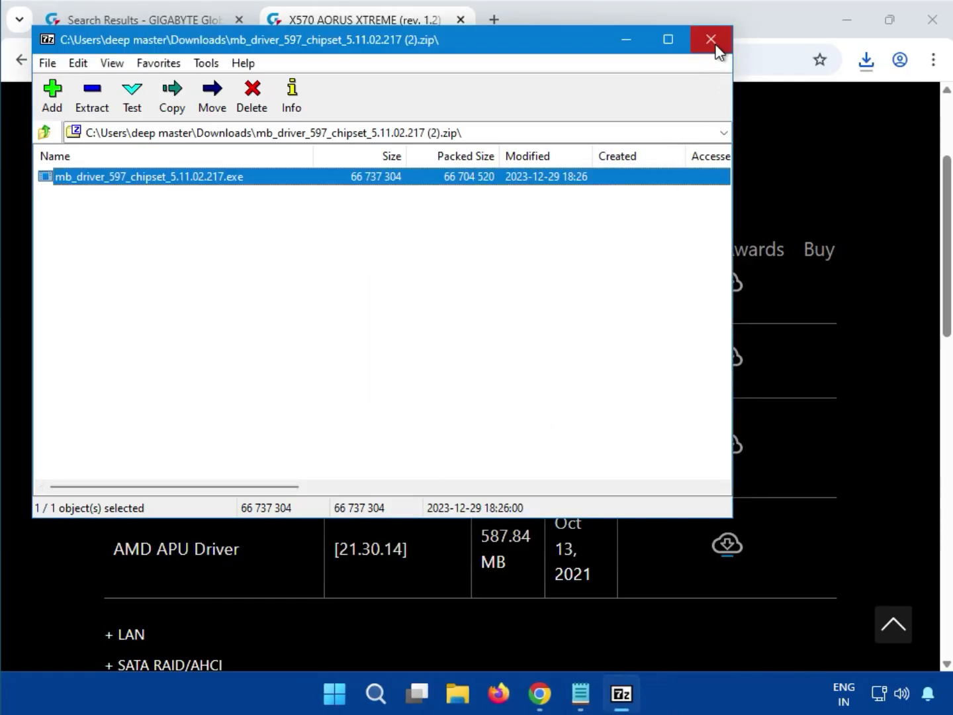
click(712, 41)
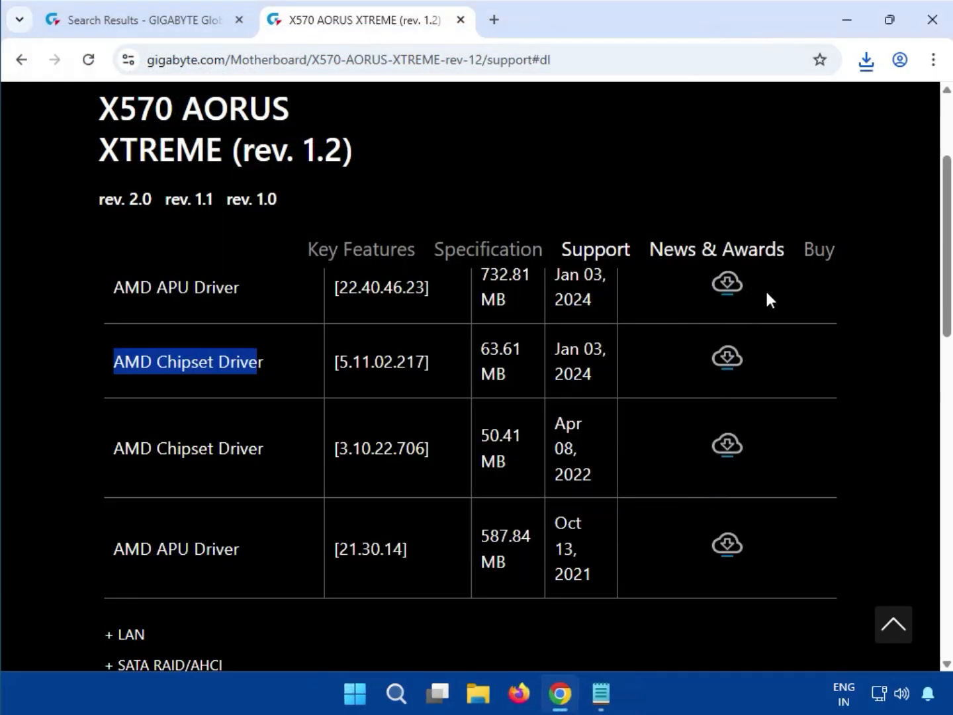
Step: Expand the LAN driver section and download the Intel LAN Driver version 26.2
click(883, 368)
scroll(694, 452, down, 1)
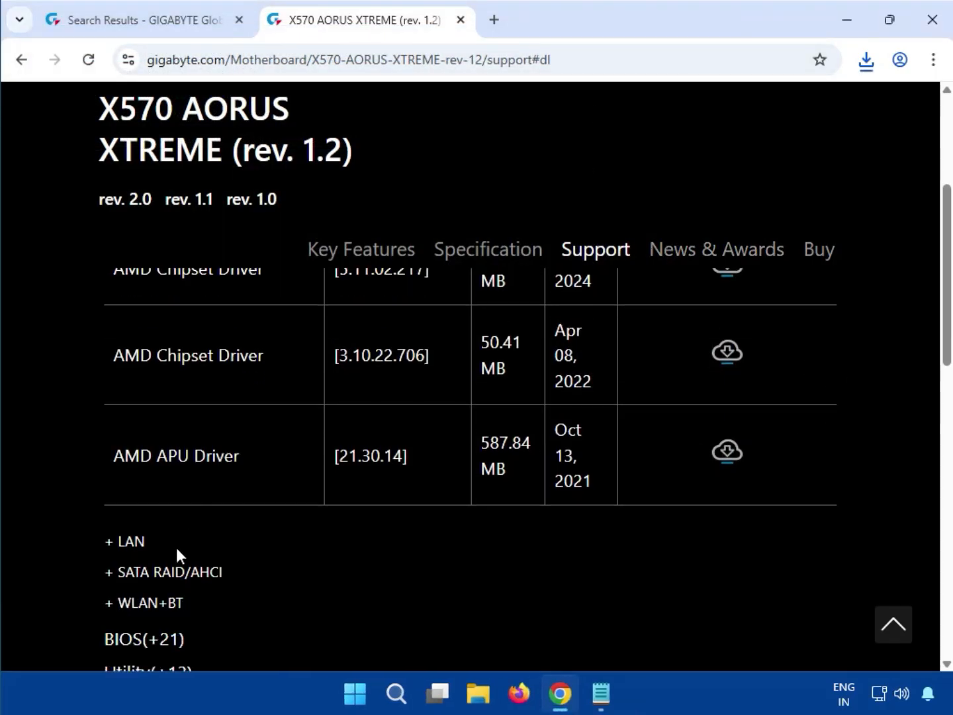
drag(176, 548, 114, 548)
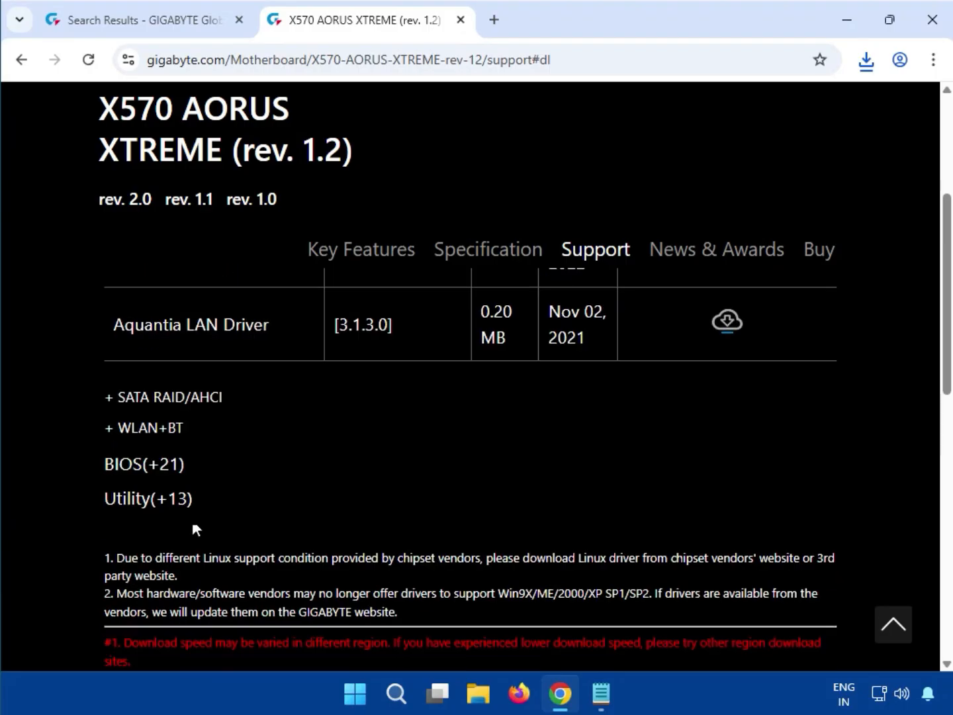
scroll(192, 528, up, 2)
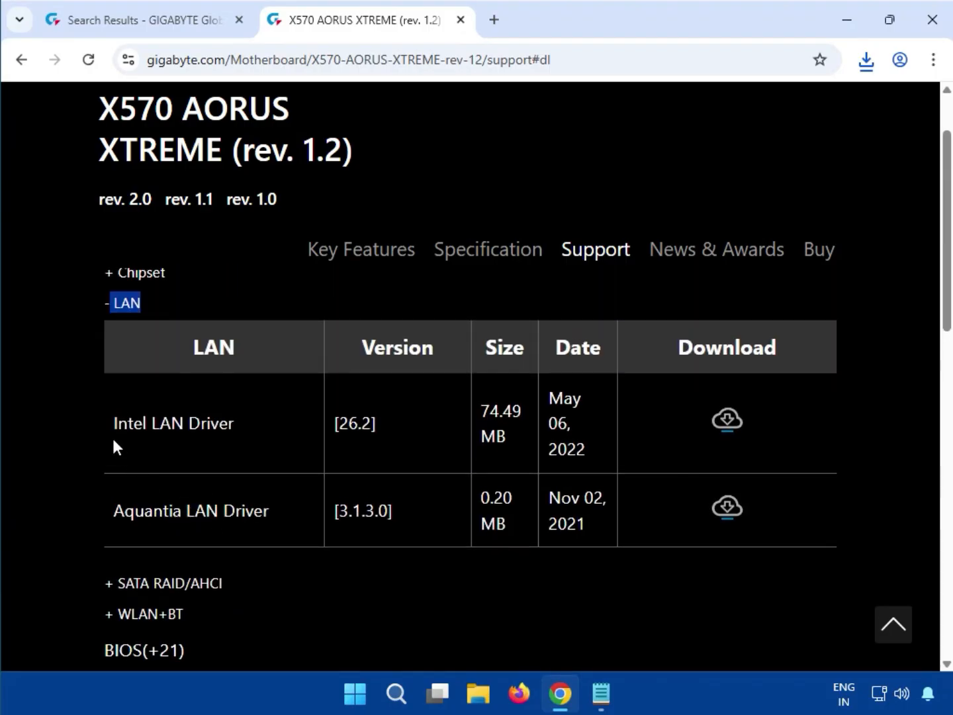
drag(113, 439, 247, 425)
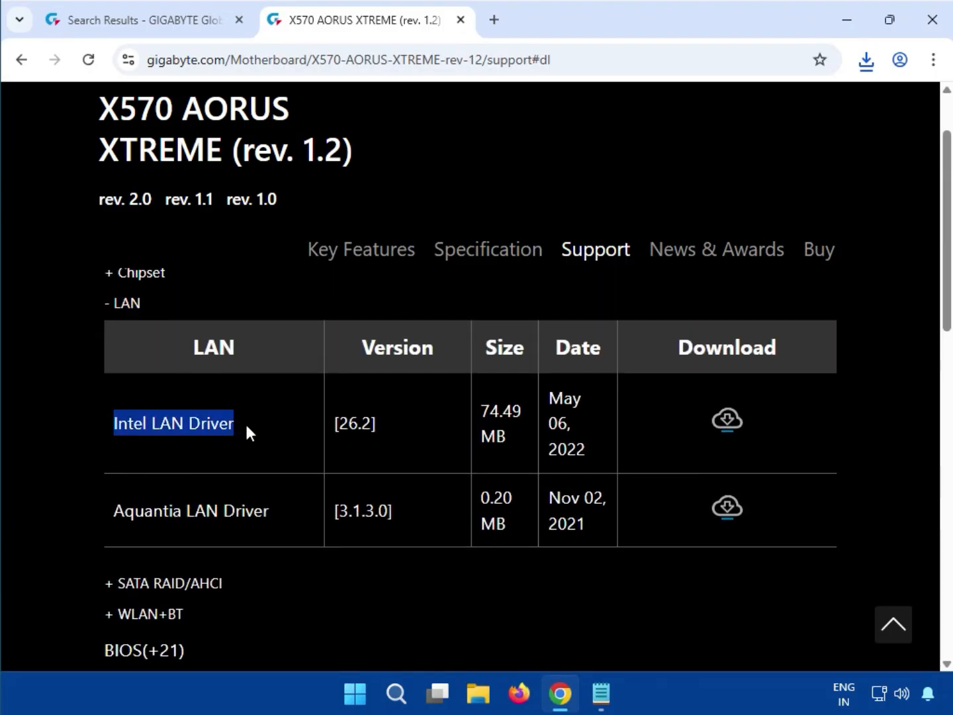
click(729, 422)
click(861, 67)
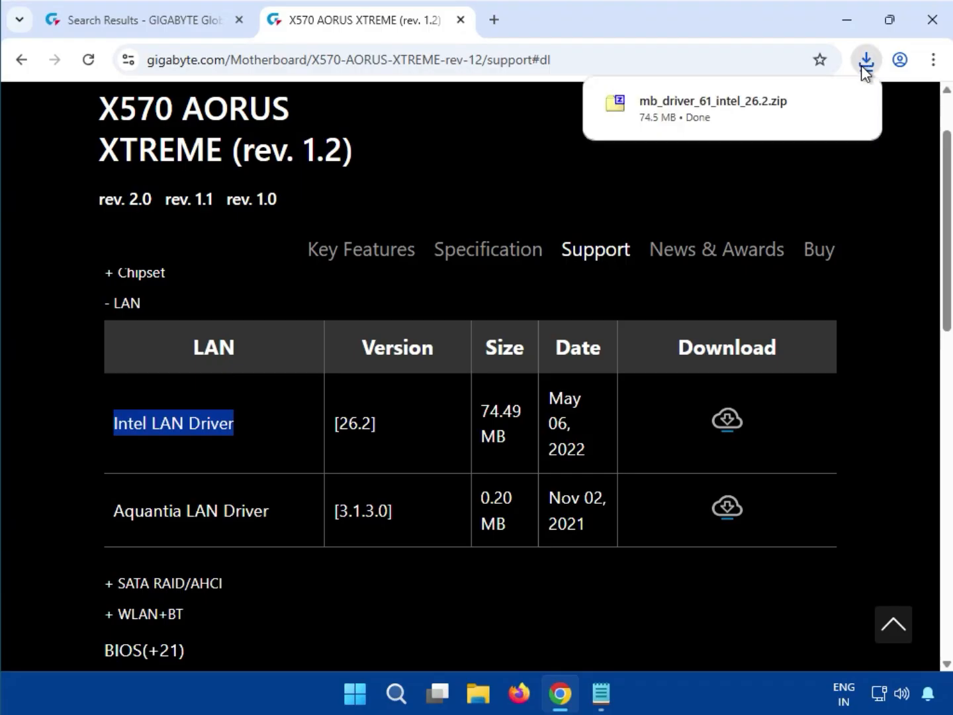
Step: Run mb_driver_61_intel_26.2.exe from the downloaded archive, allow it to make changes, and close the archive once the installer finishes
click(749, 105)
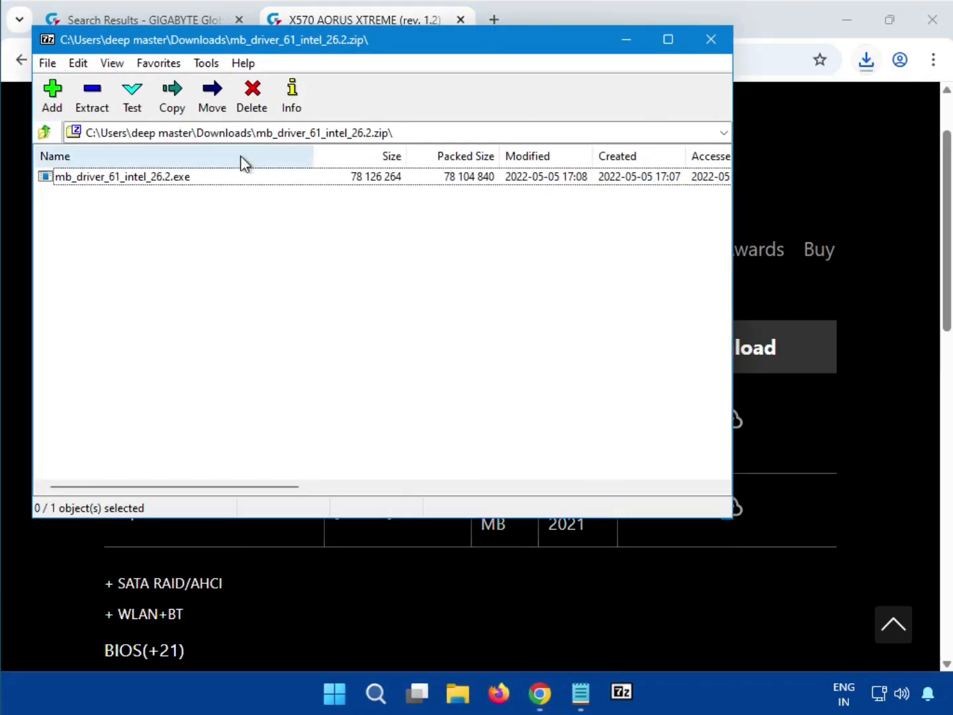
double_click(178, 178)
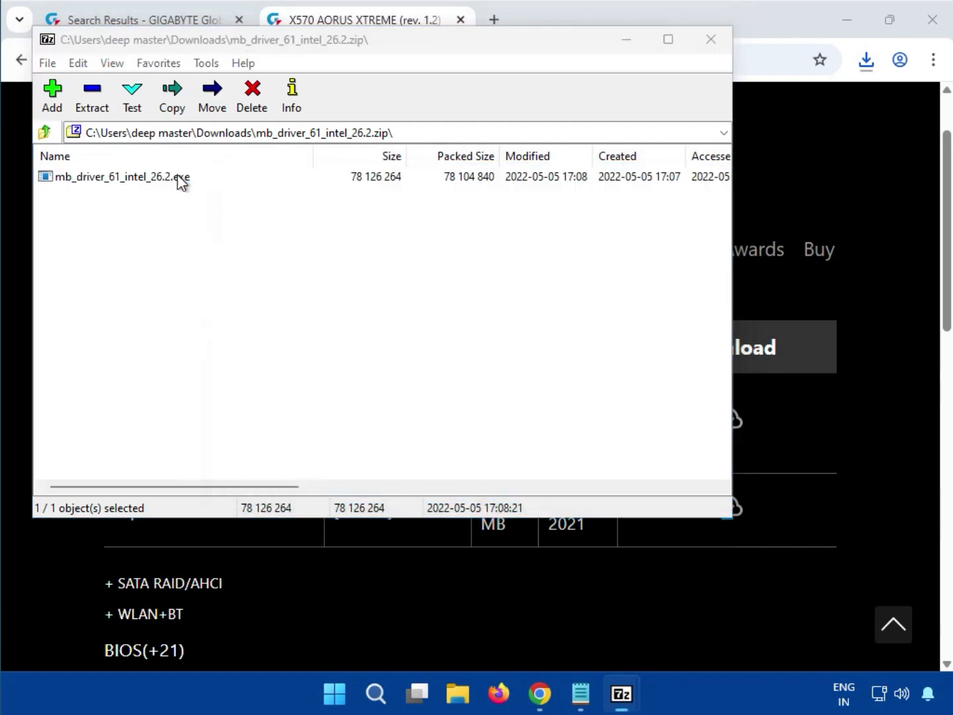
click(182, 180)
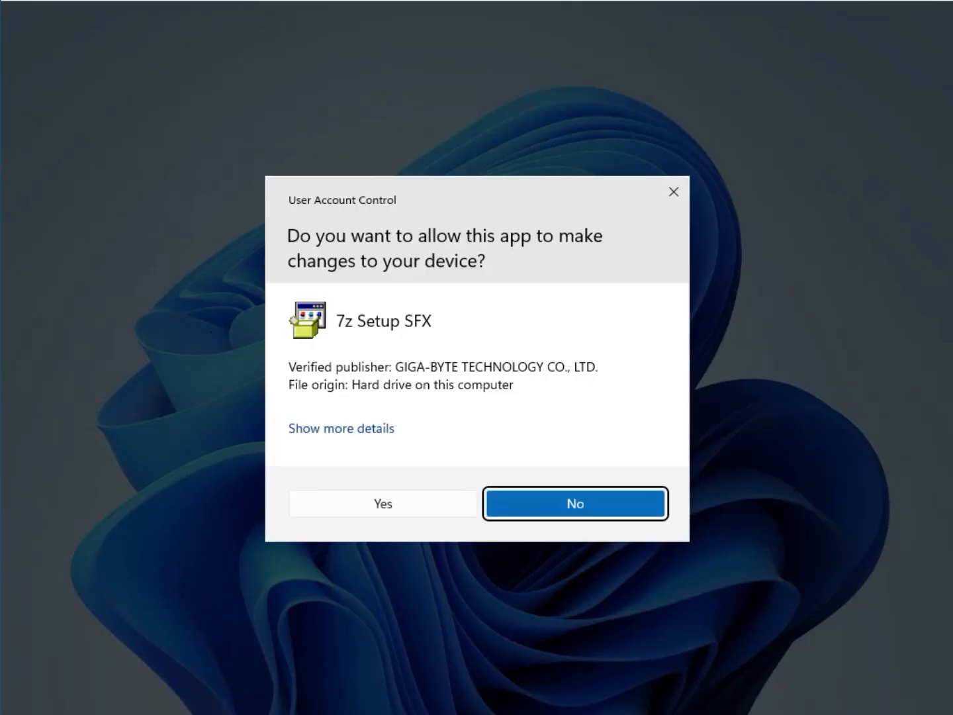
click(330, 503)
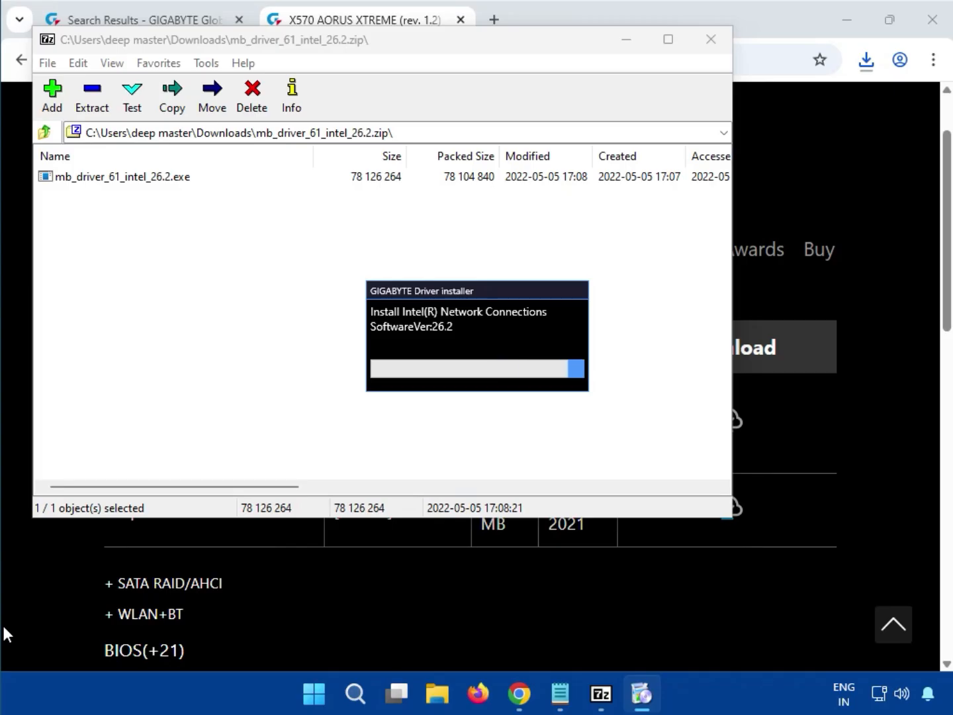
mouse_move(397, 693)
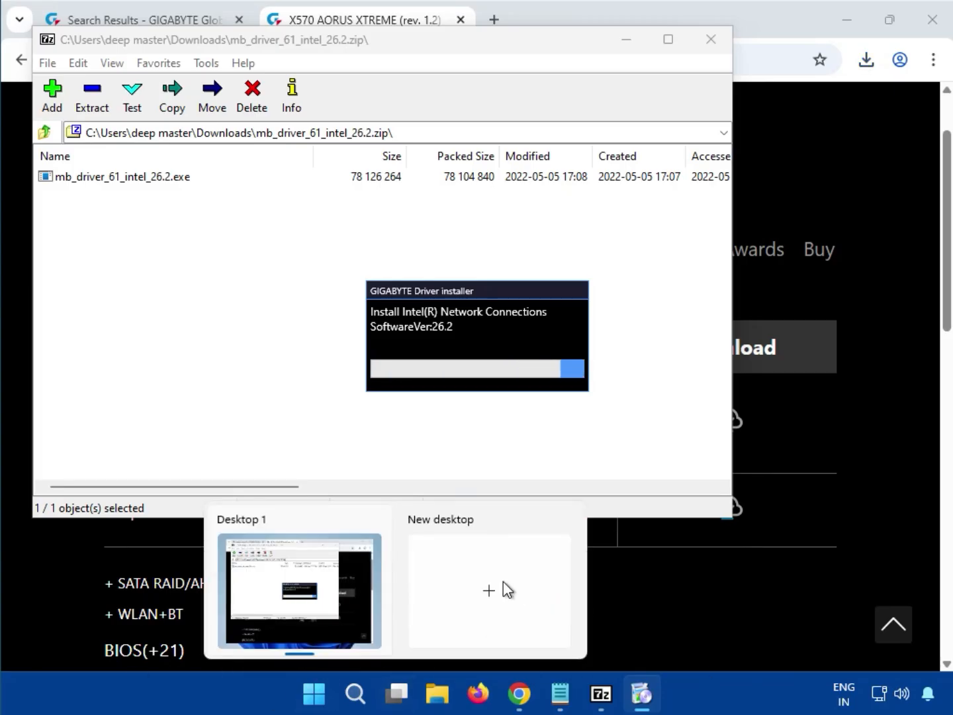
click(320, 568)
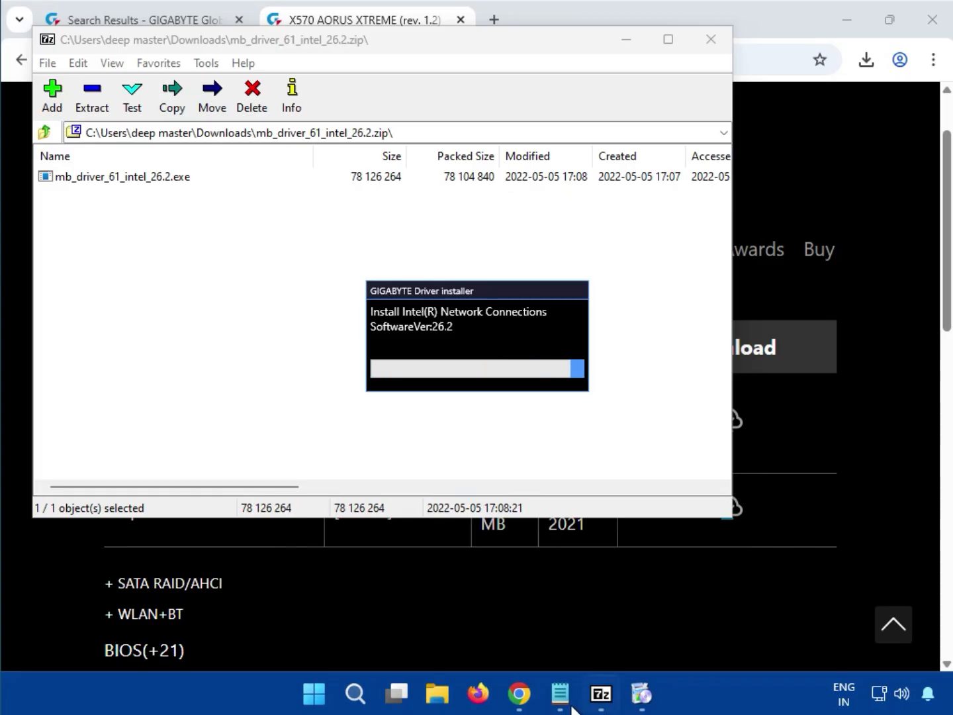
mouse_move(570, 710)
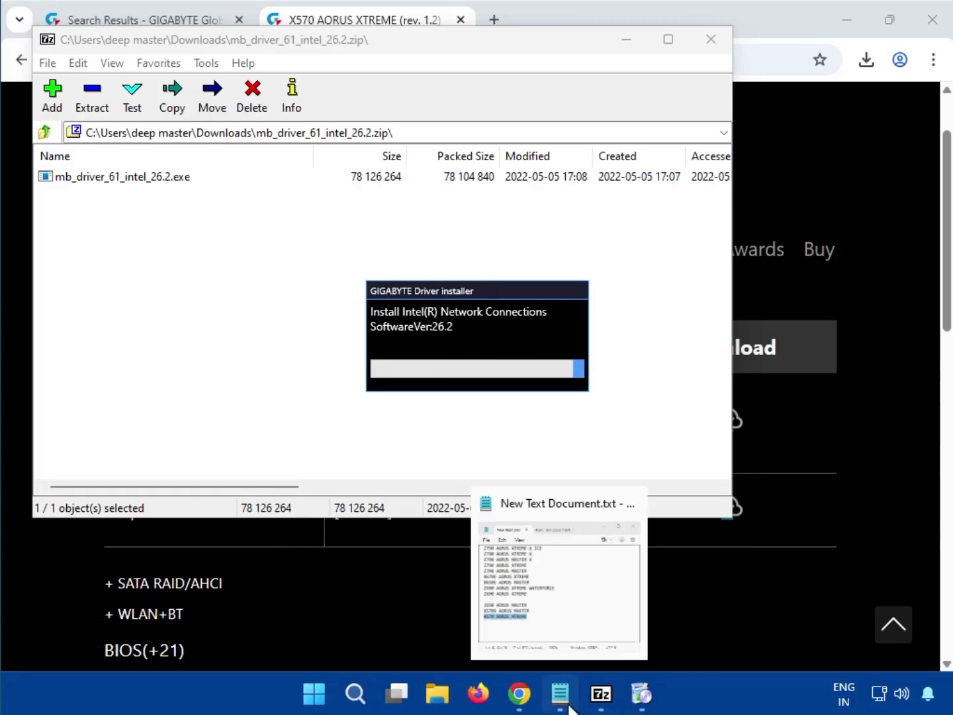
mouse_move(524, 708)
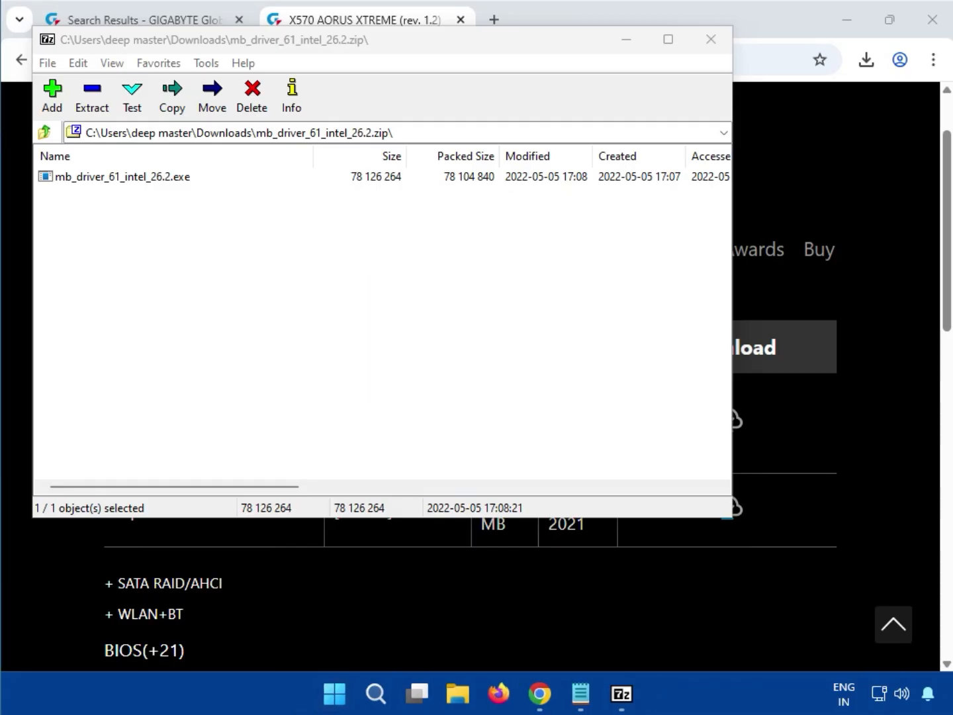
click(707, 45)
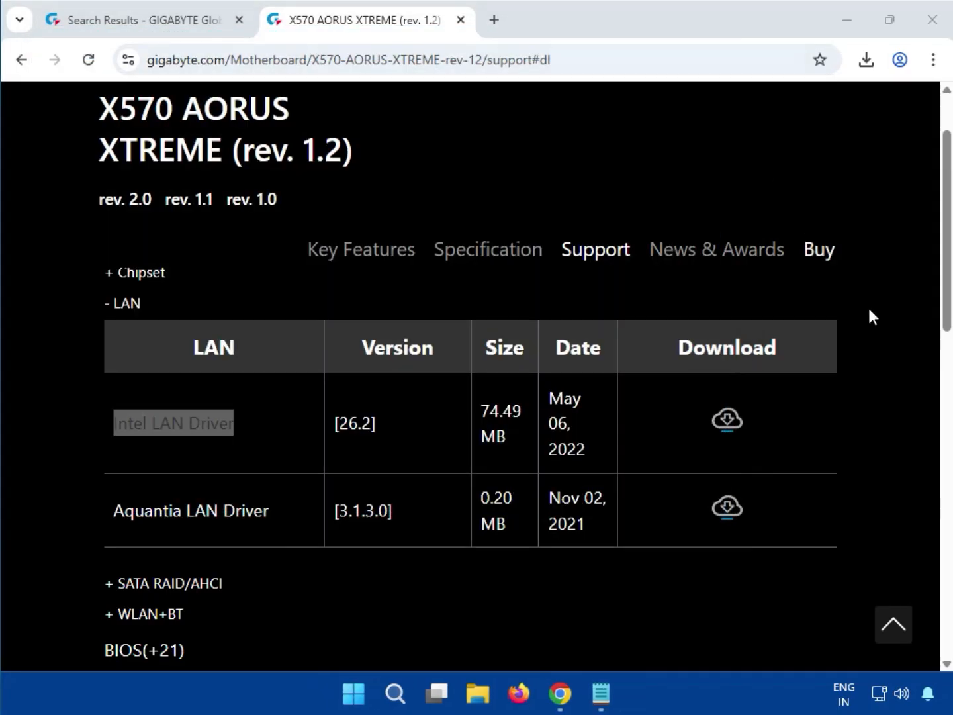
Step: Expand the WLAN+BT driver section and download the Intel Bluetooth Driver version 22.170.0.2
click(873, 331)
scroll(483, 488, down, 1)
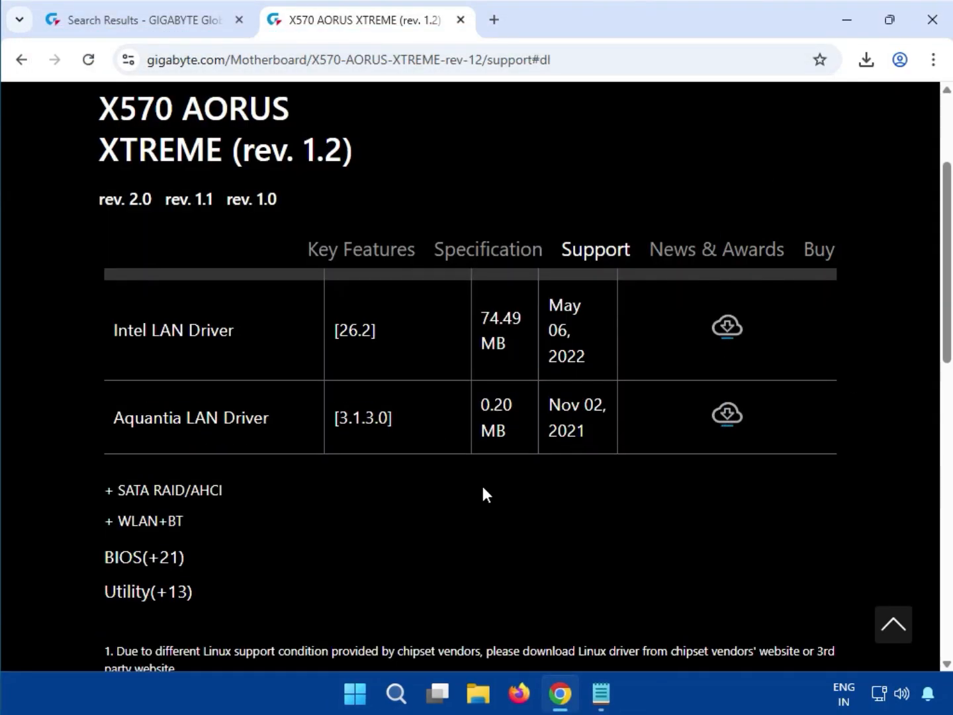
drag(200, 519, 172, 523)
click(172, 525)
drag(140, 394, 352, 402)
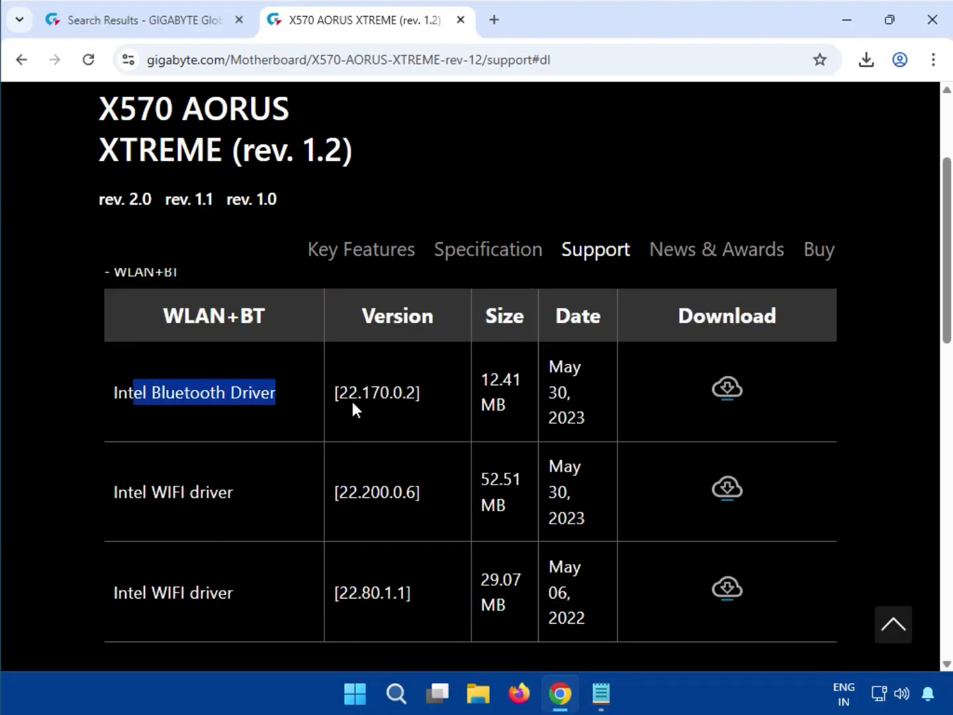
click(731, 390)
click(867, 275)
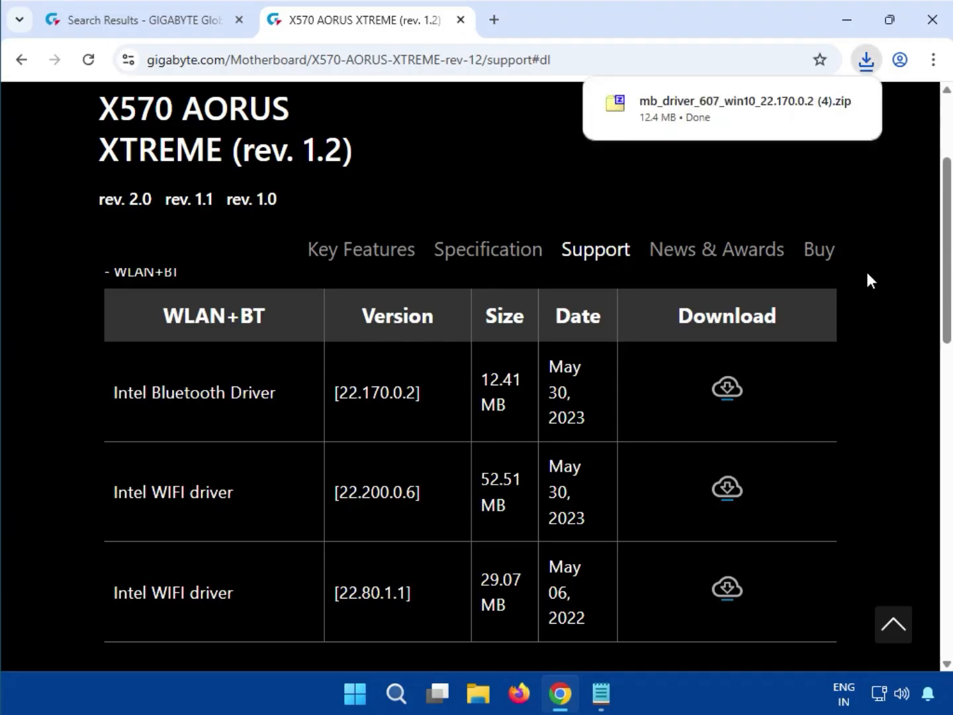
Step: Run mb_driver_607_win10_22.170.0.2.exe from the downloaded archive, allow it to make changes, and close the archive once the installer finishes
click(723, 131)
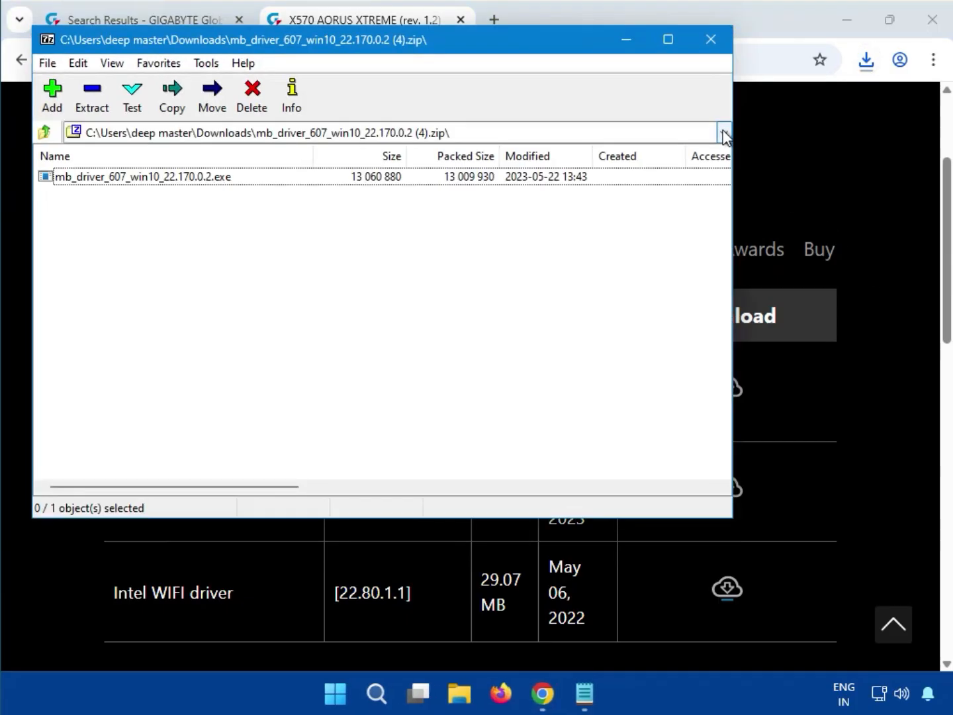
double_click(179, 177)
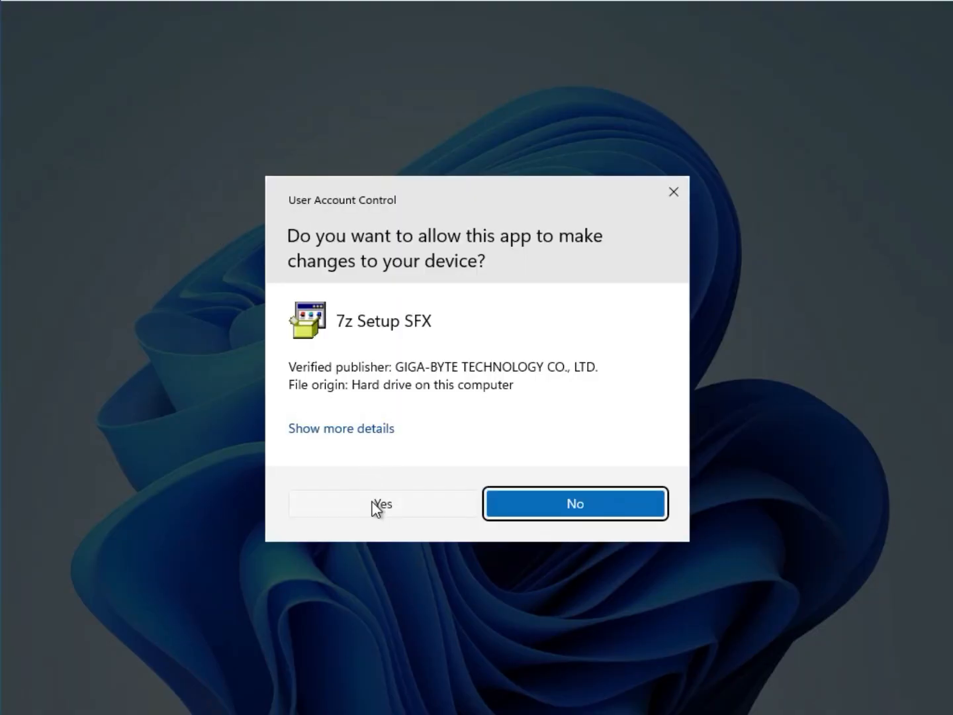
click(377, 507)
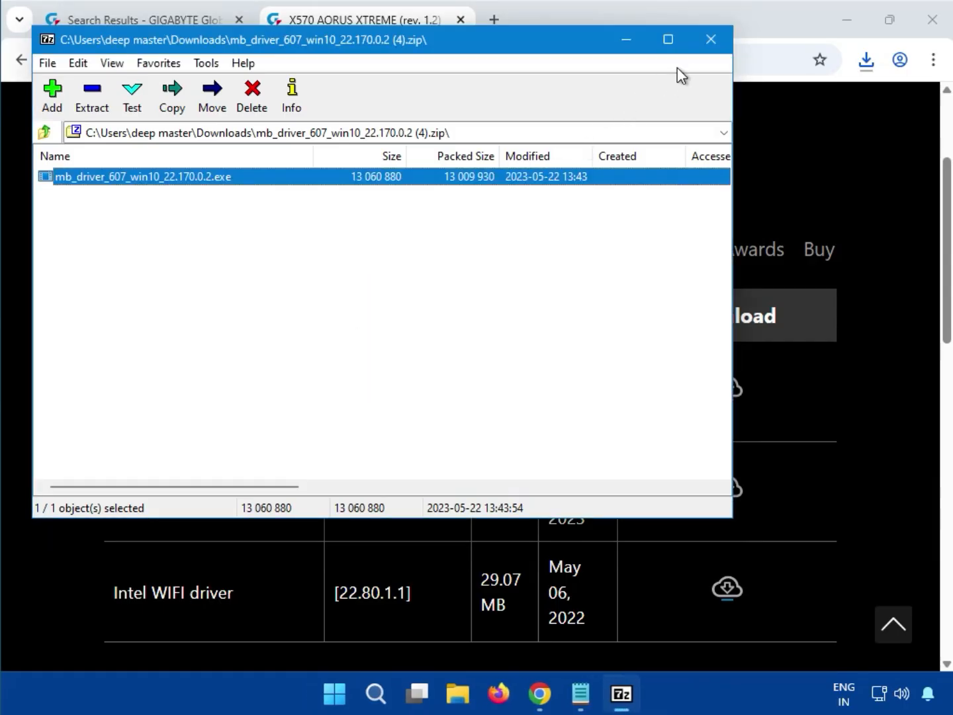
click(711, 39)
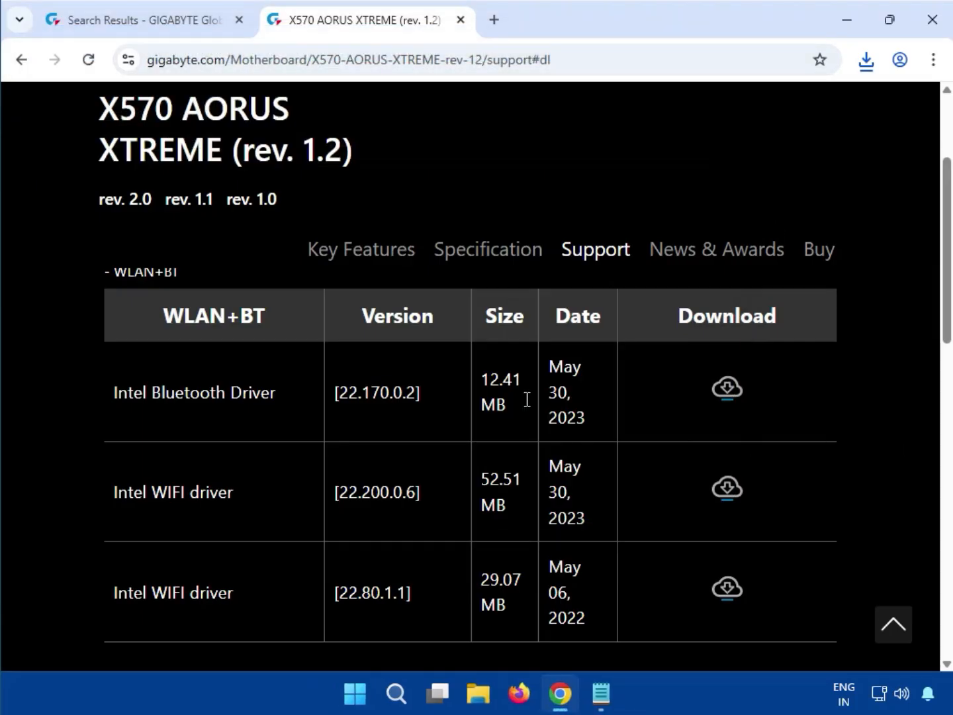
Step: Download the Intel WIFI driver version 22.200.0.6, dated May 30, 2023, from the WLAN+BT section
scroll(211, 450, up, 4)
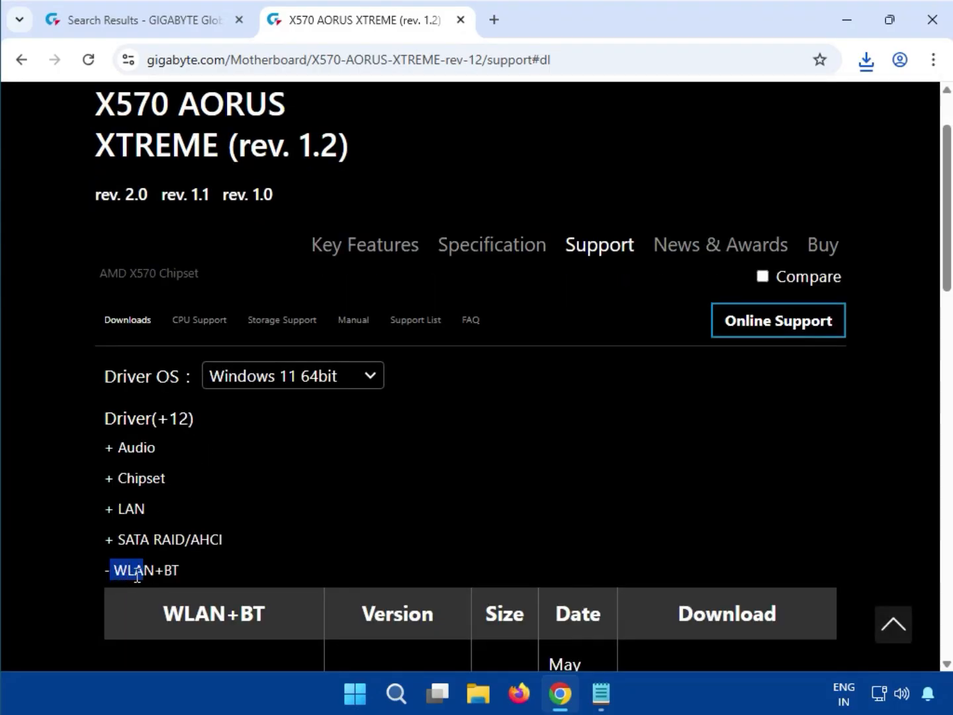
click(137, 575)
drag(123, 567, 155, 573)
scroll(496, 569, down, 5)
scroll(507, 573, up, 3)
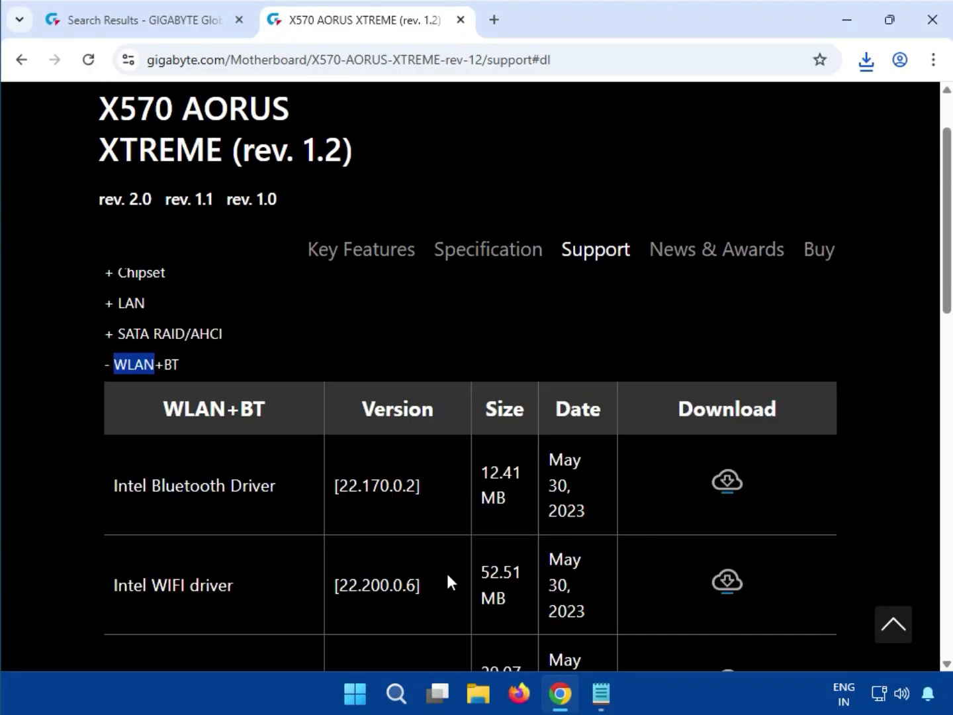
drag(144, 584, 177, 592)
drag(217, 593, 219, 589)
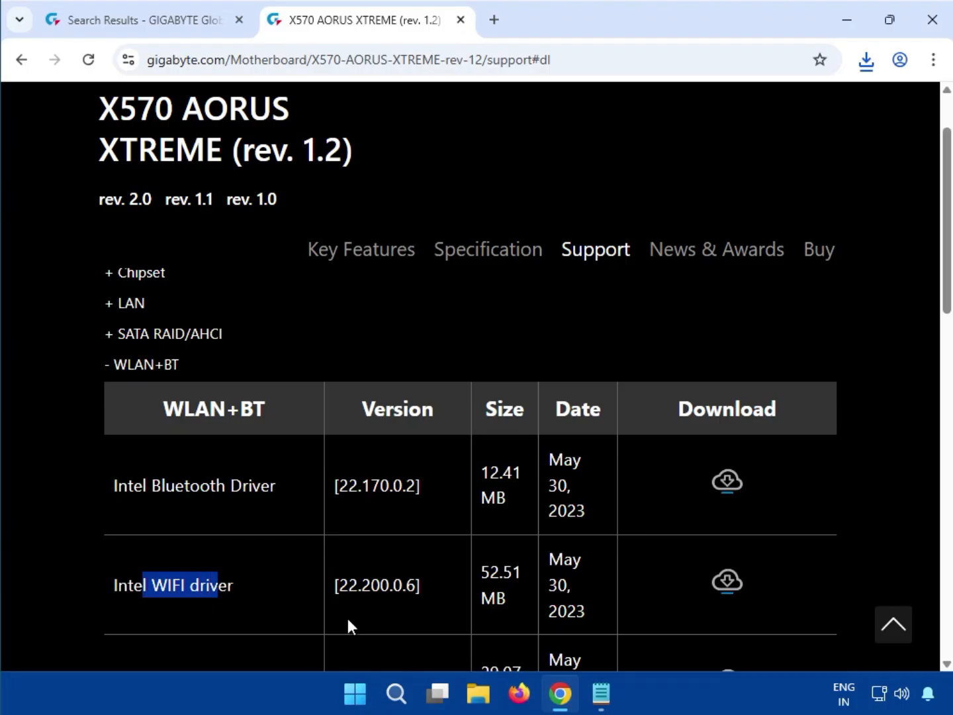
drag(491, 570, 585, 611)
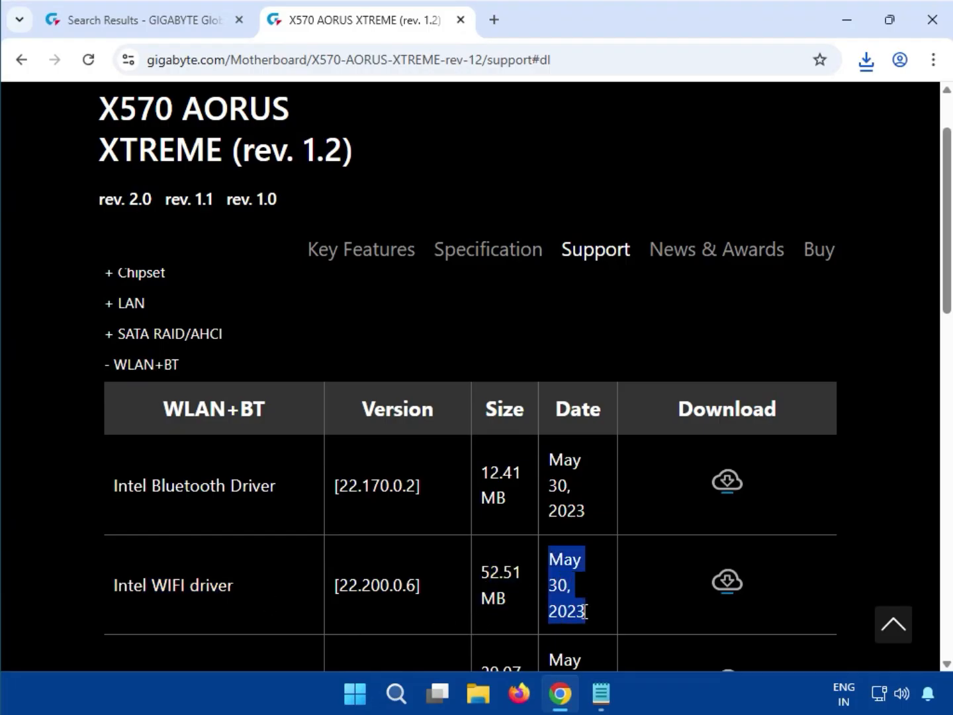
click(735, 580)
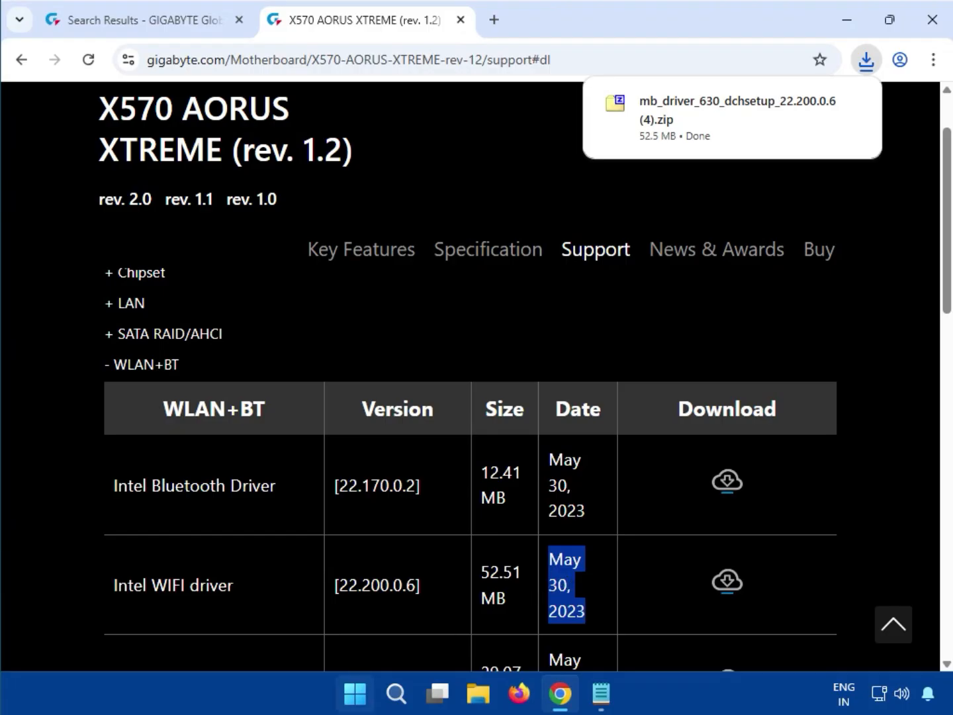
Step: Run mb_driver_630_dchsetup_22.200.0.6.exe from the downloaded archive and allow it to make changes
click(860, 67)
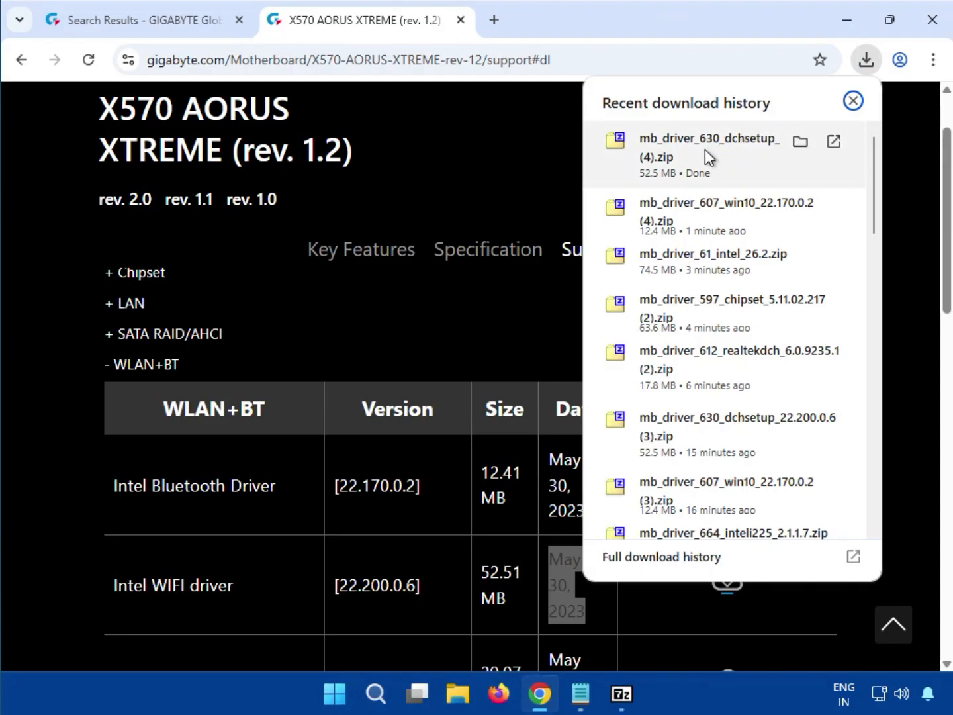
click(622, 696)
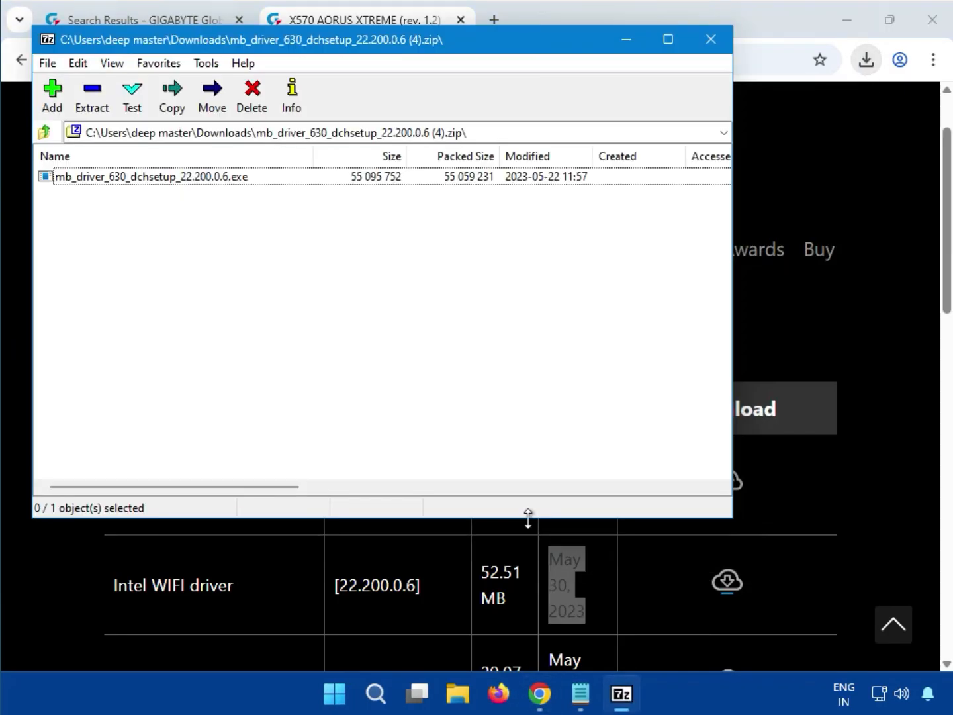
double_click(158, 175)
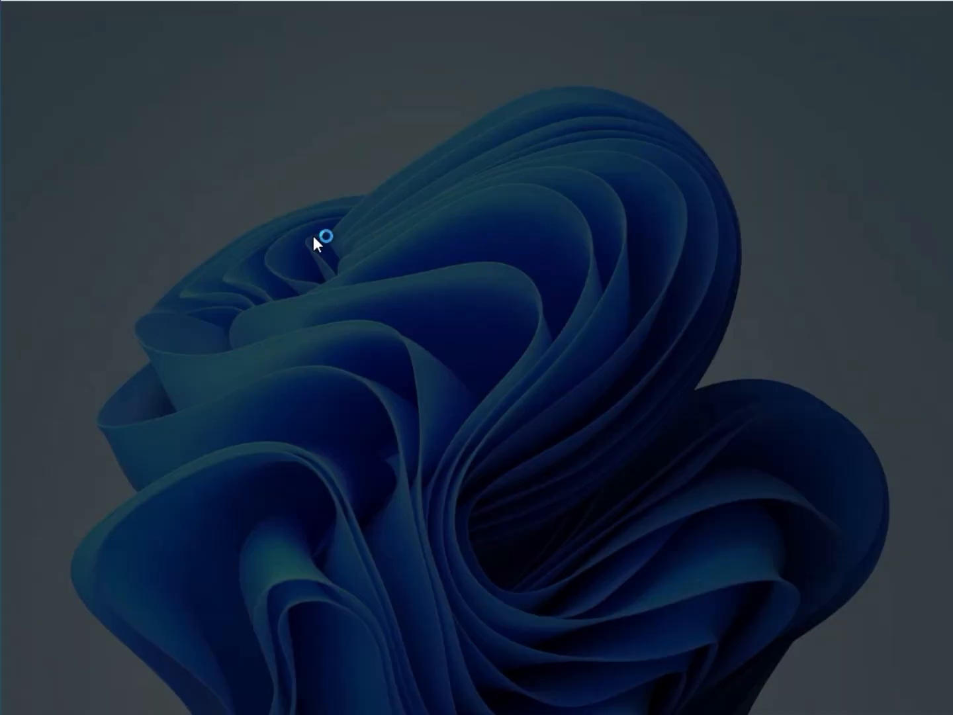
click(374, 497)
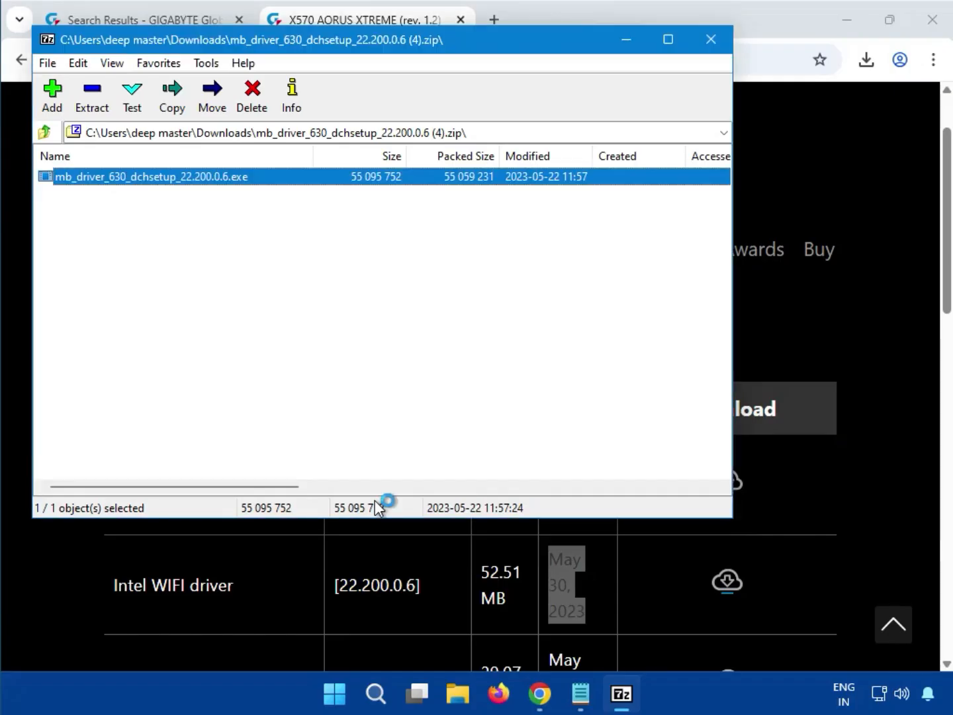